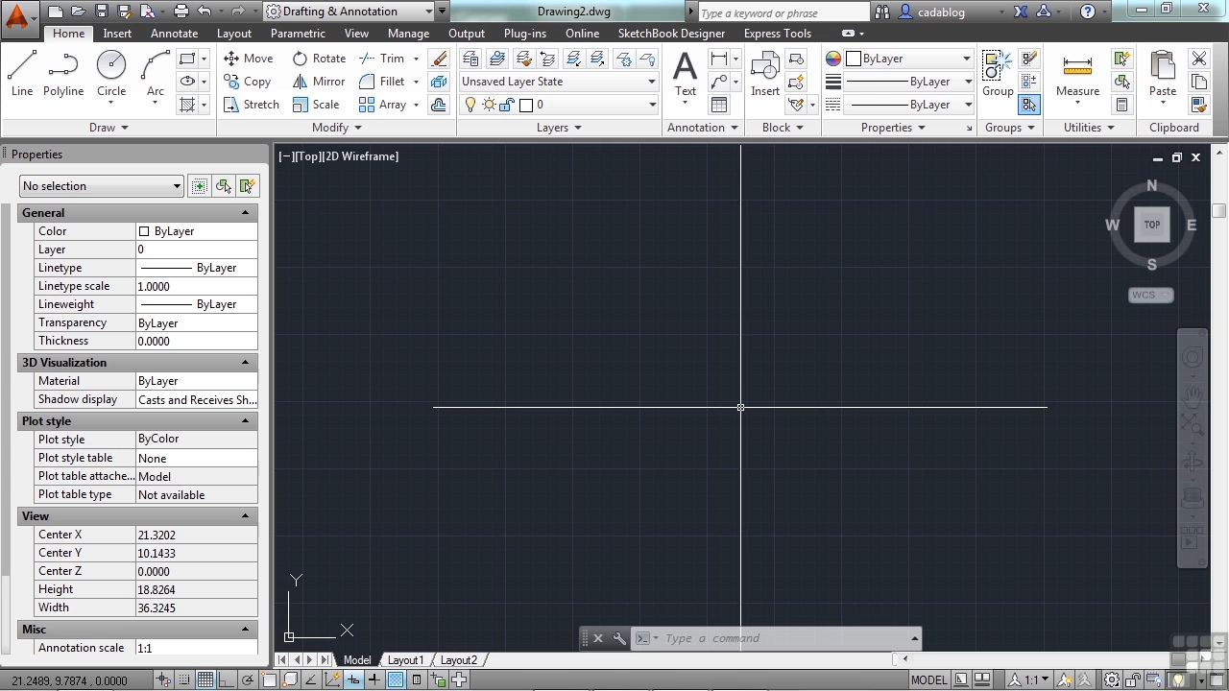
Create single-line text reading "this is single line text." with height 0.2000 and rotation 0
text(dte)
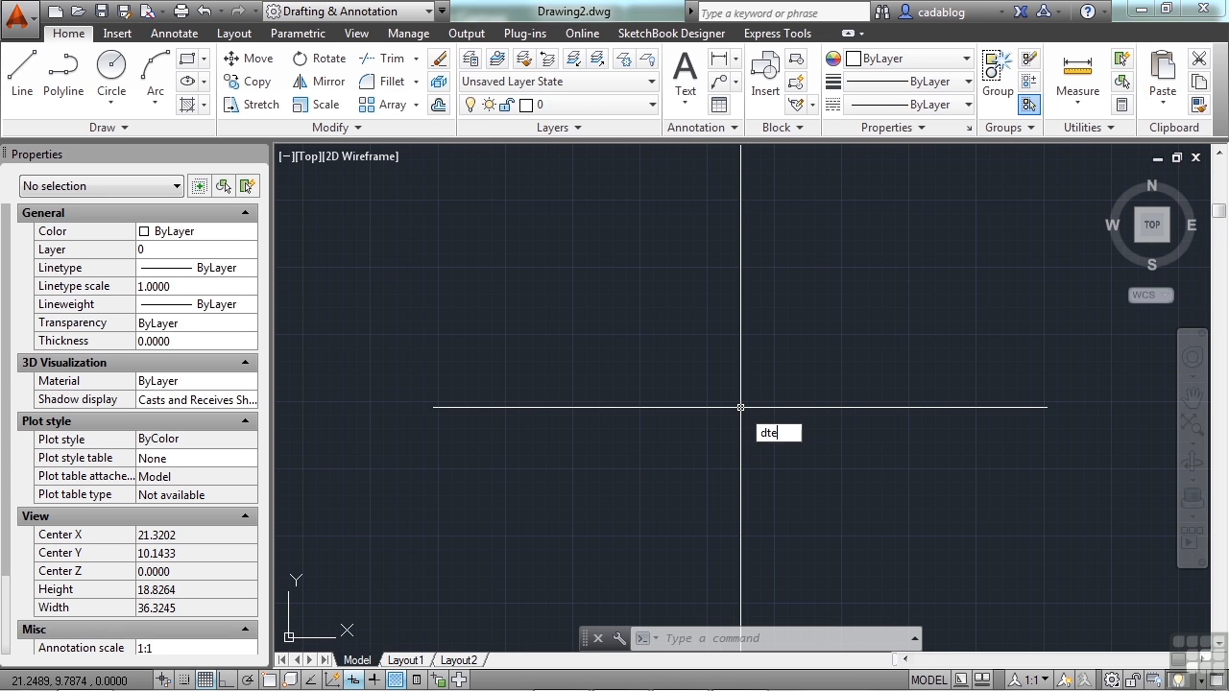
text(xt)
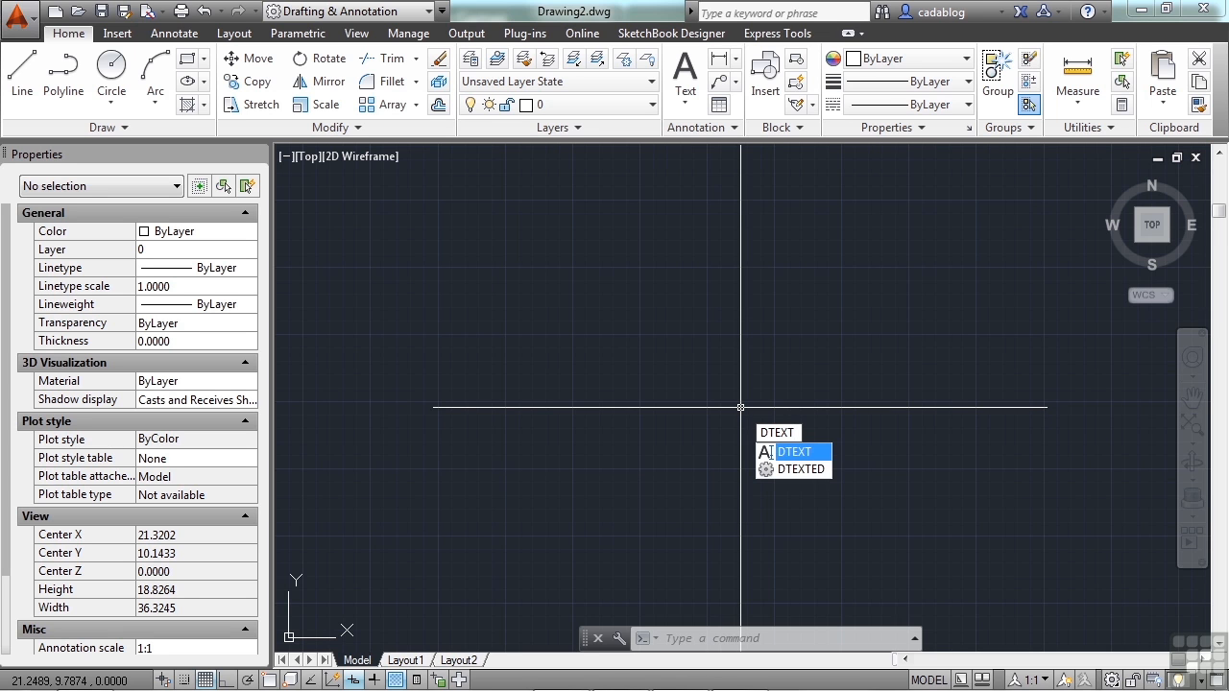
key(Return)
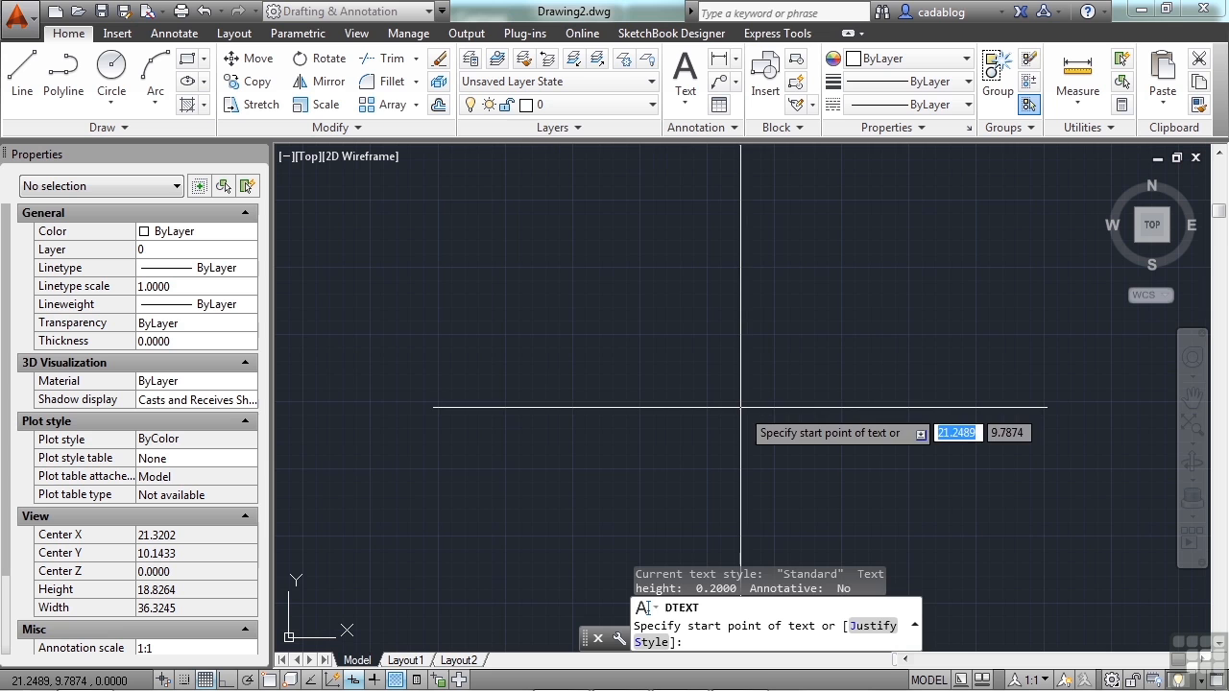
click(552, 310)
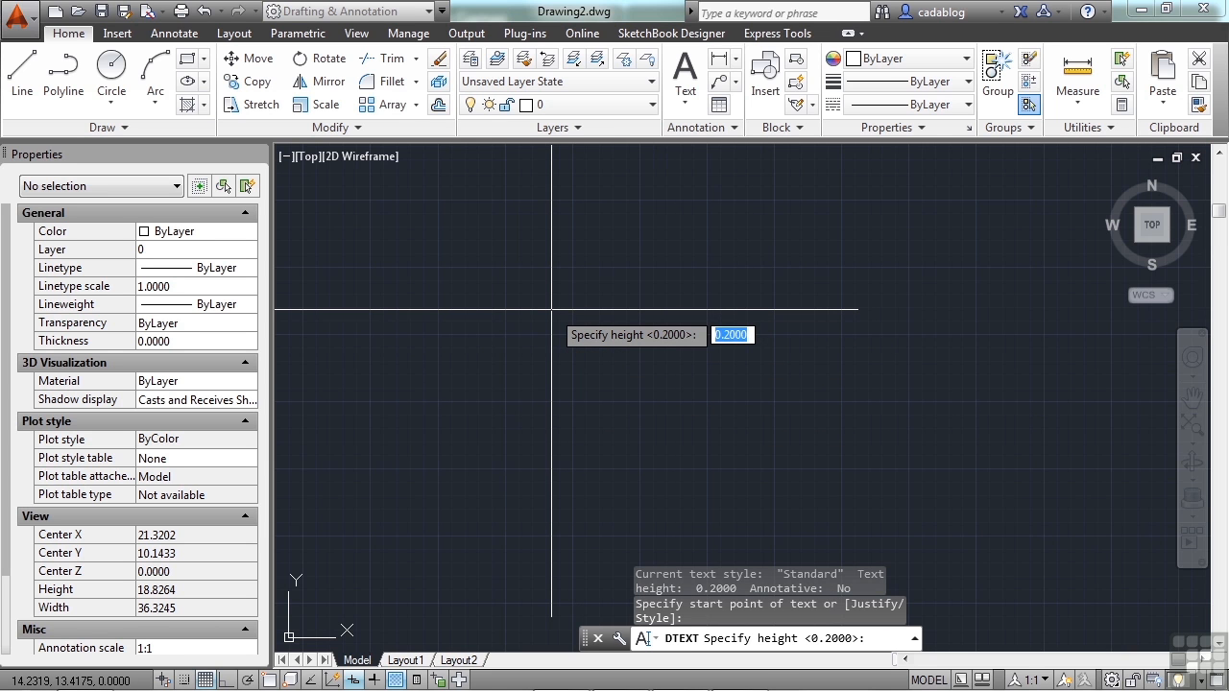
key(Return)
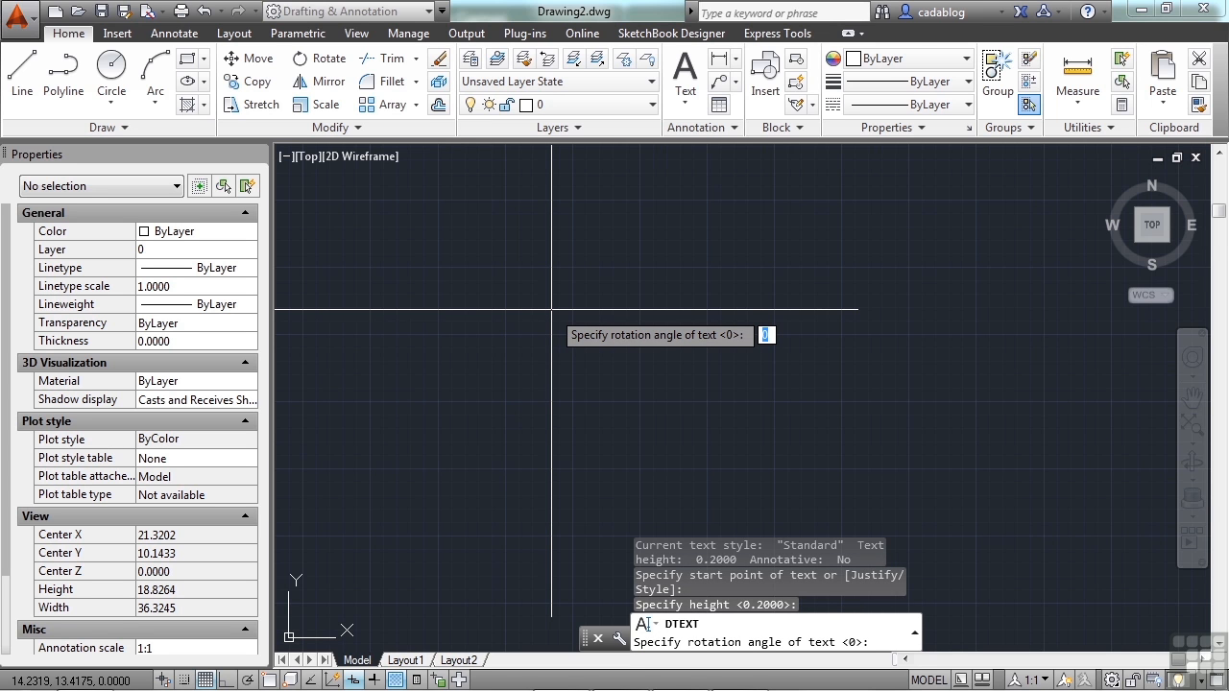
key(Return)
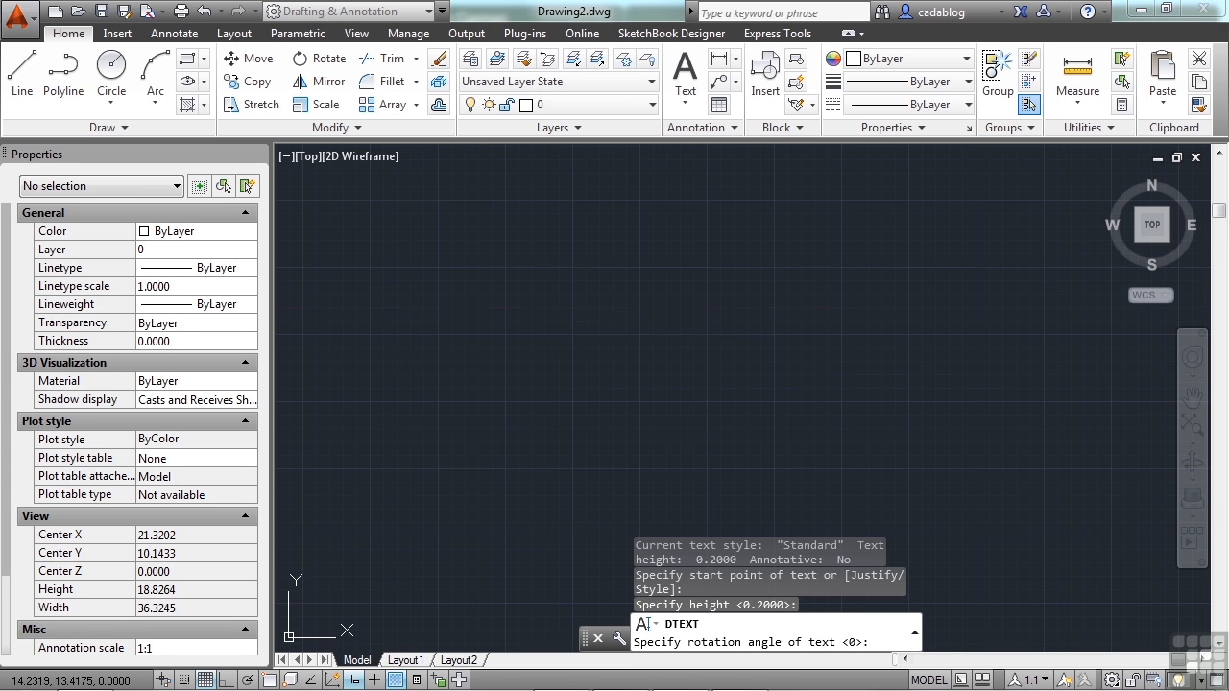
scroll(552, 310, up, 8)
text(this is )
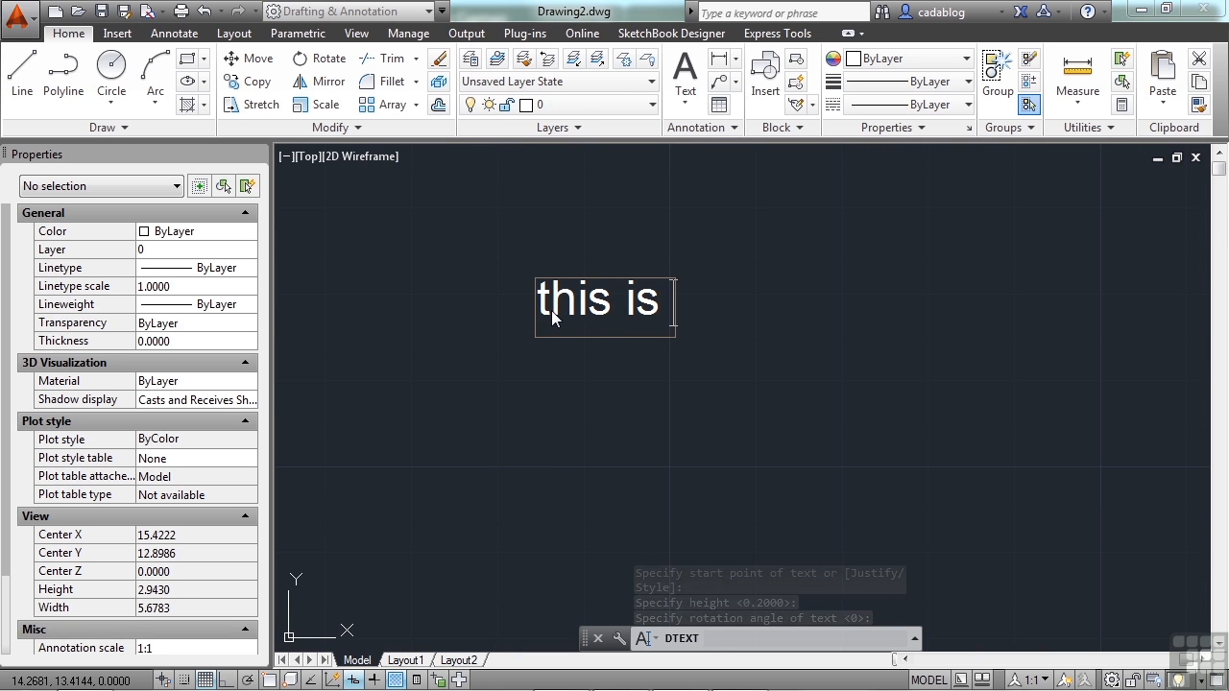
text(single line)
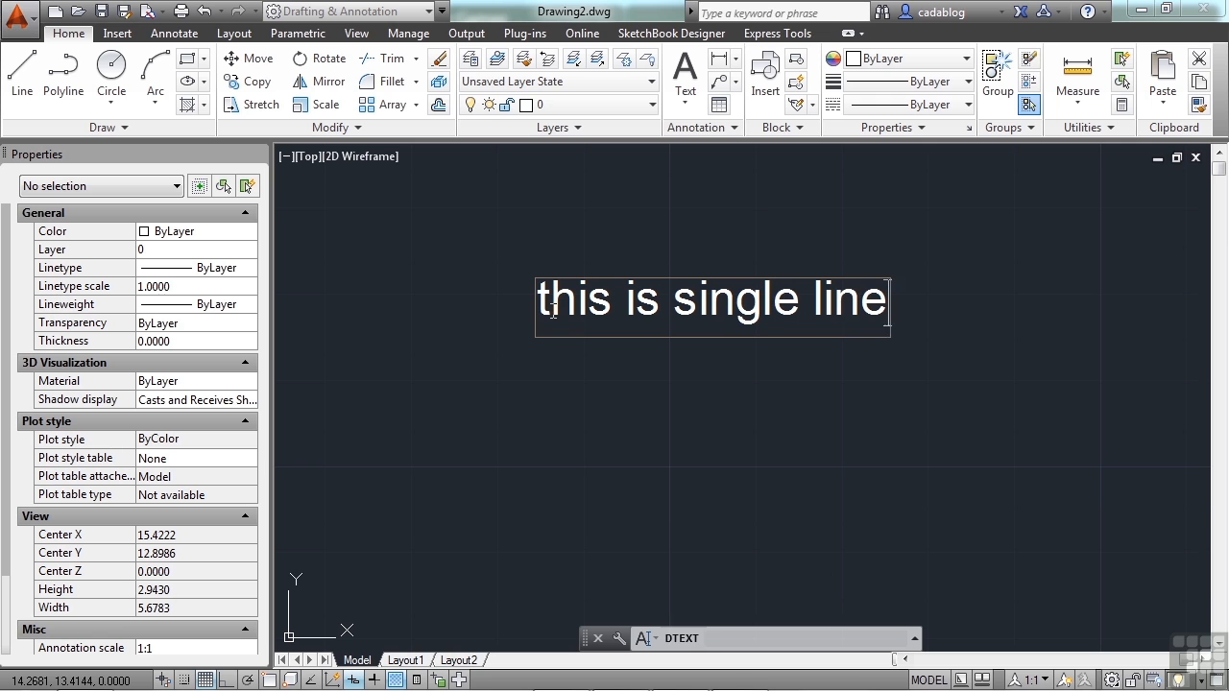
text( text.)
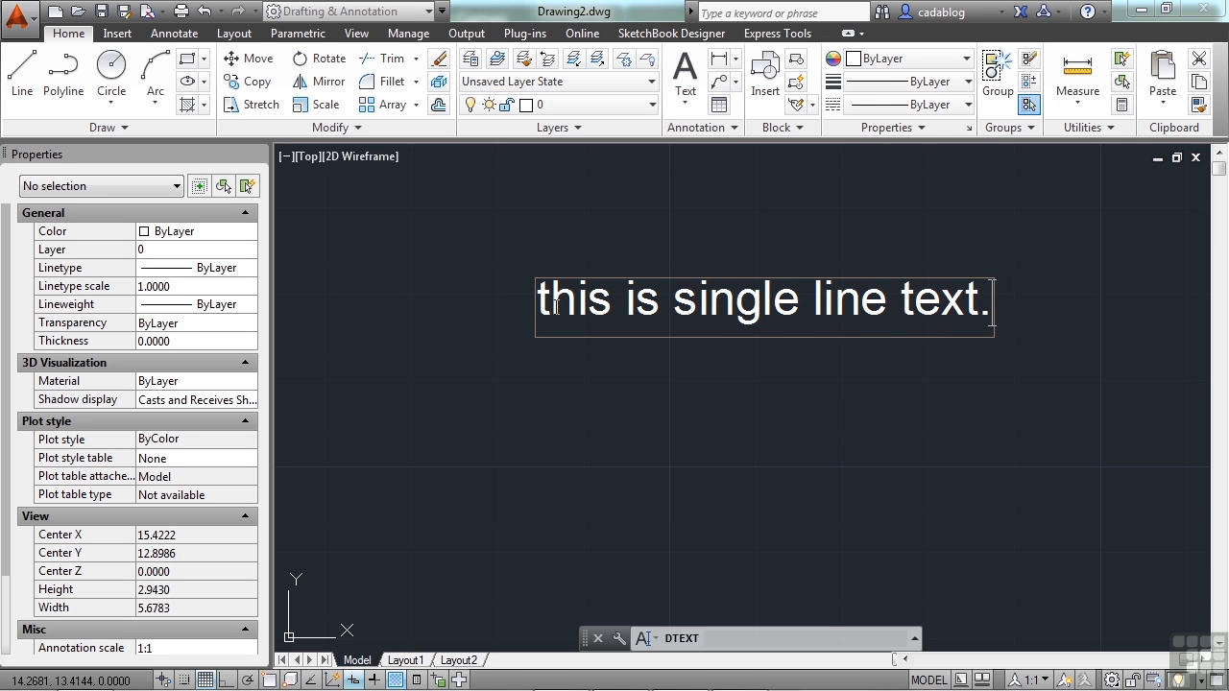
Add a second line directly below reading "this is a second line of single line text." and finish the text command
key(Return)
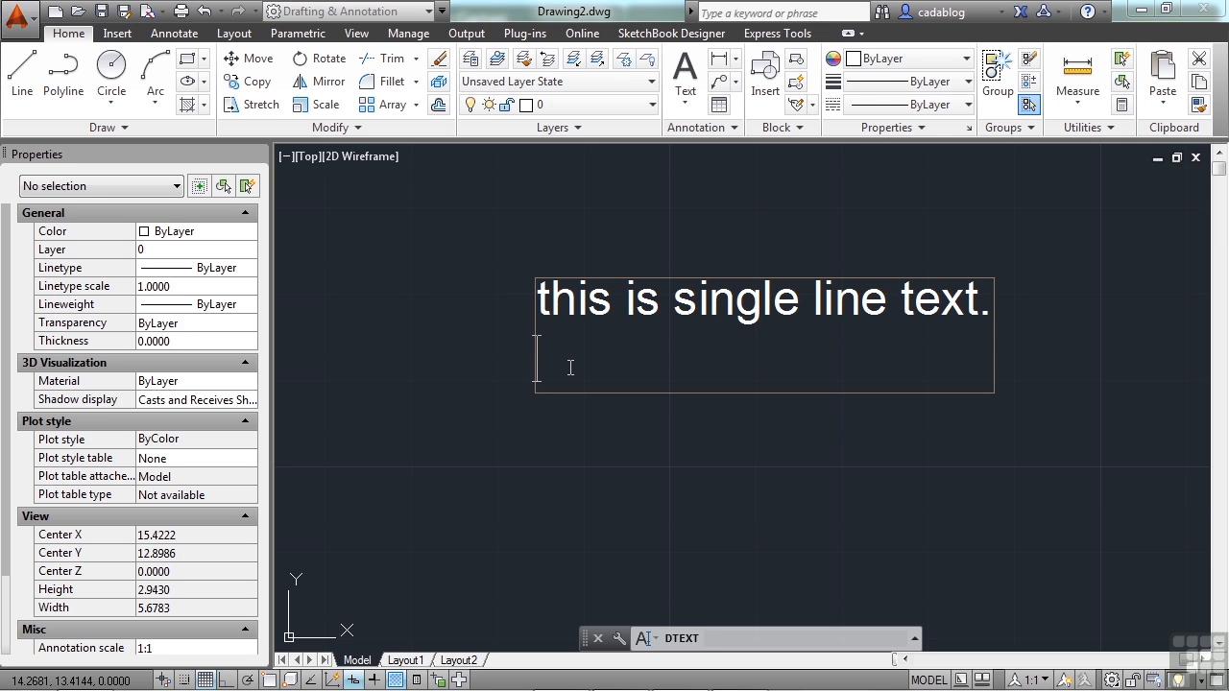
text(this is )
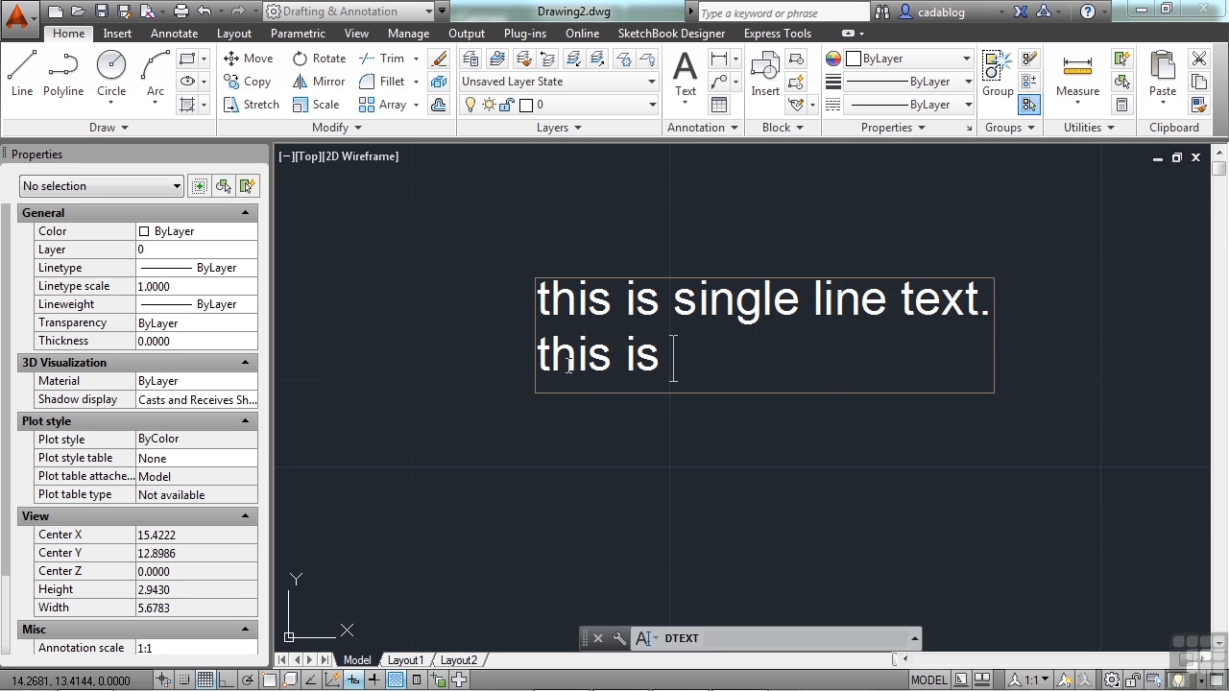
text(a second lin)
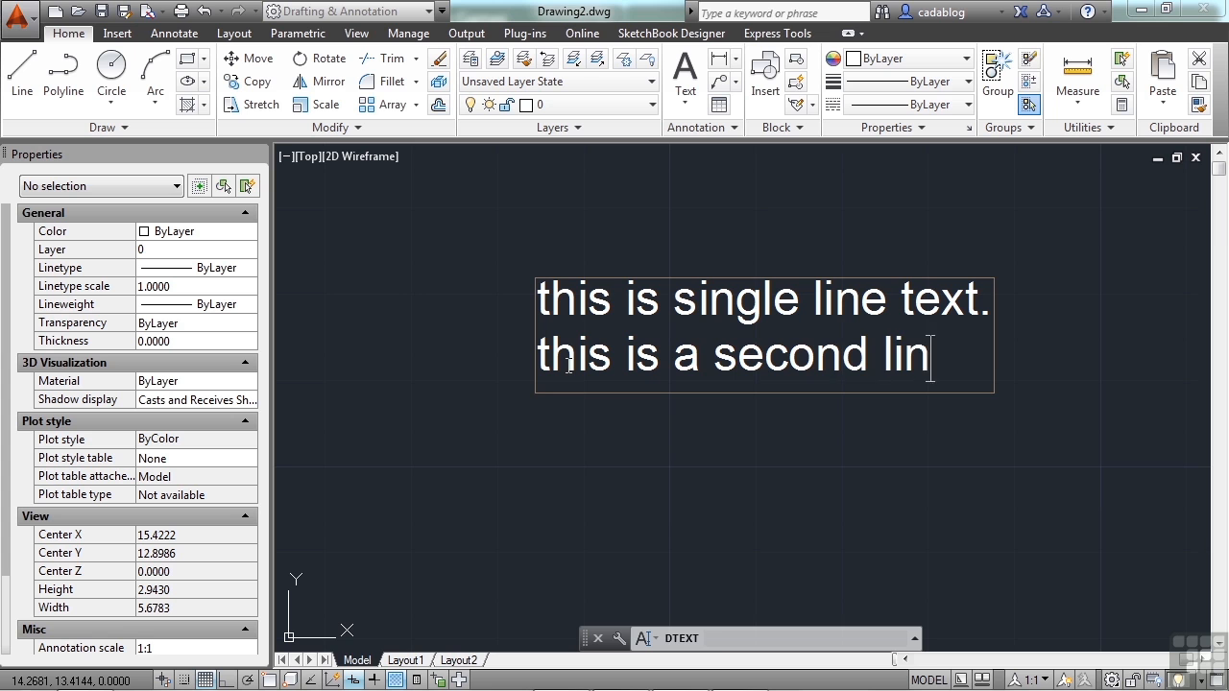
text(e of single)
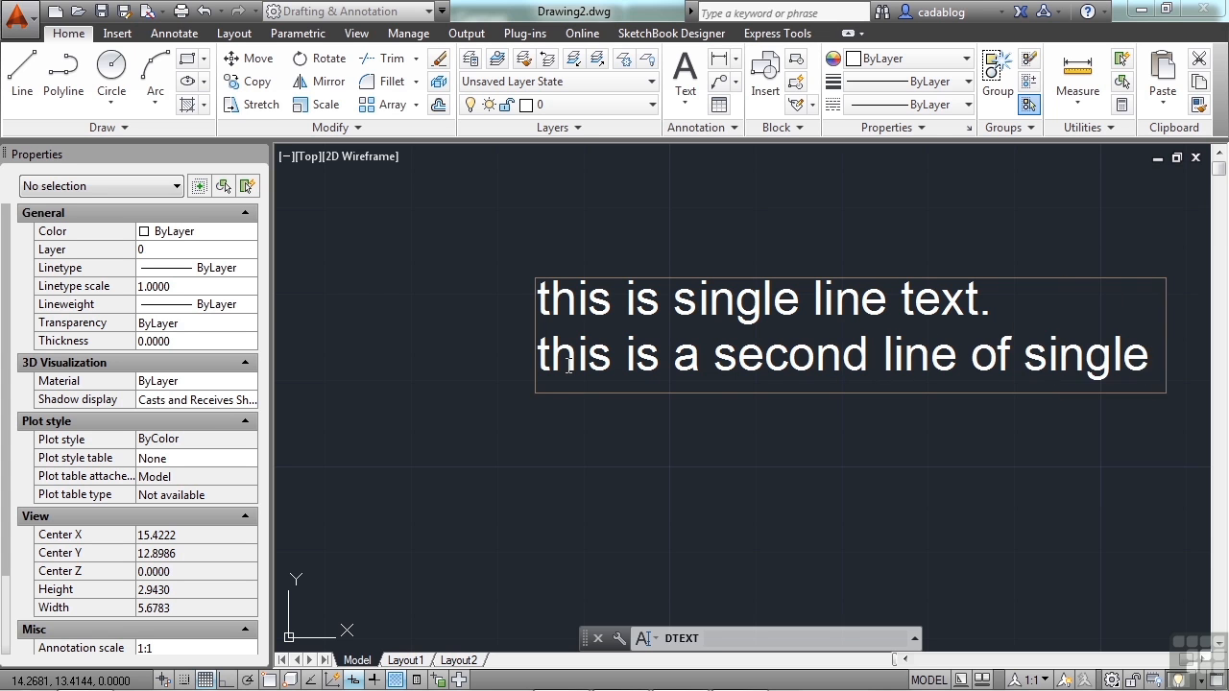
text( line text.)
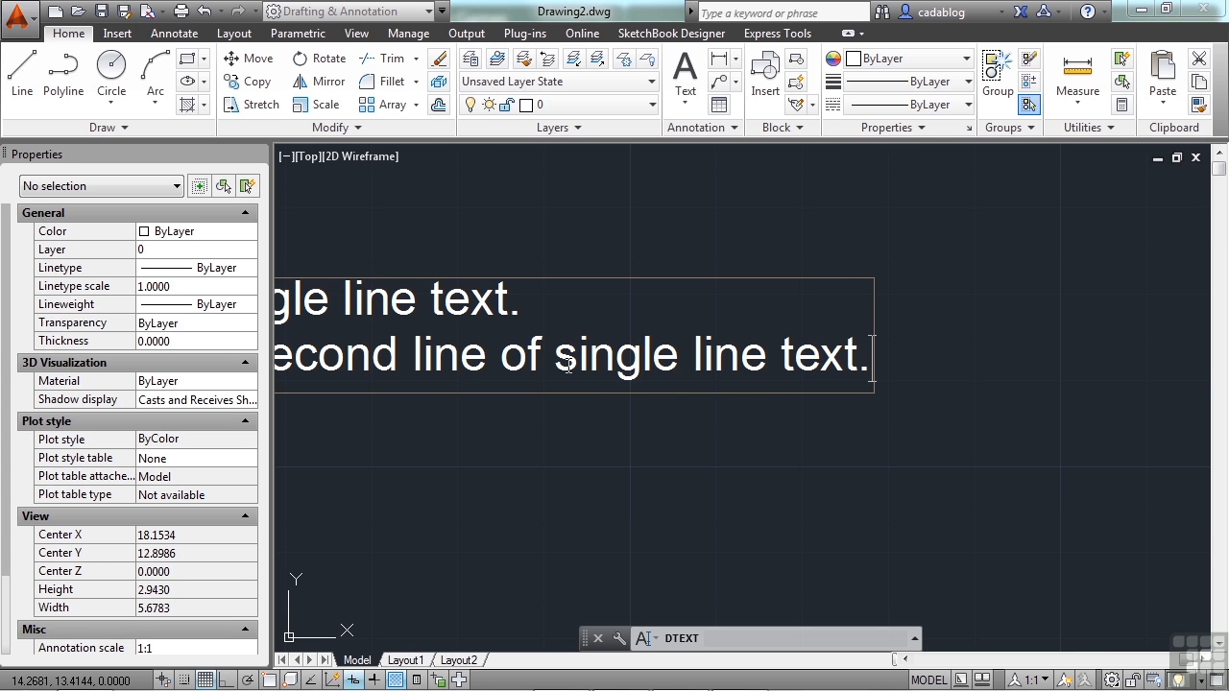
key(Return)
click(497, 363)
key(Return)
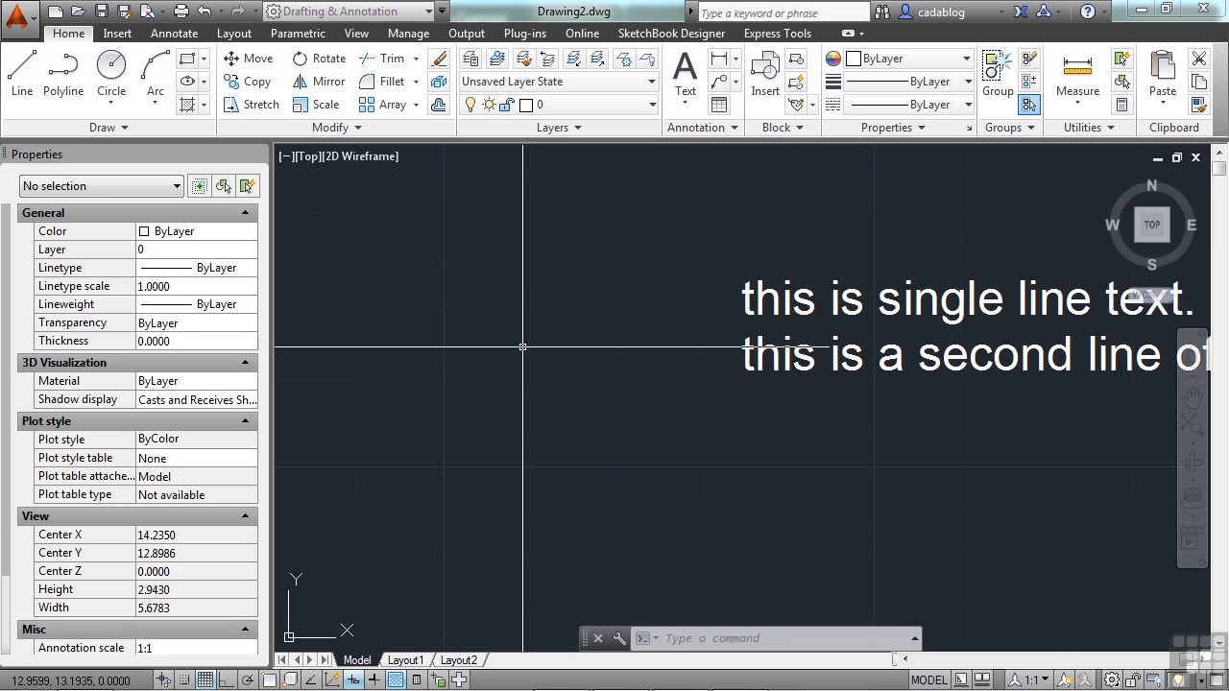
Move the first text line up and slightly to the left by its grip, away from the second line
scroll(458, 341, down, 1)
middle_drag(577, 360, 437, 381)
click(526, 332)
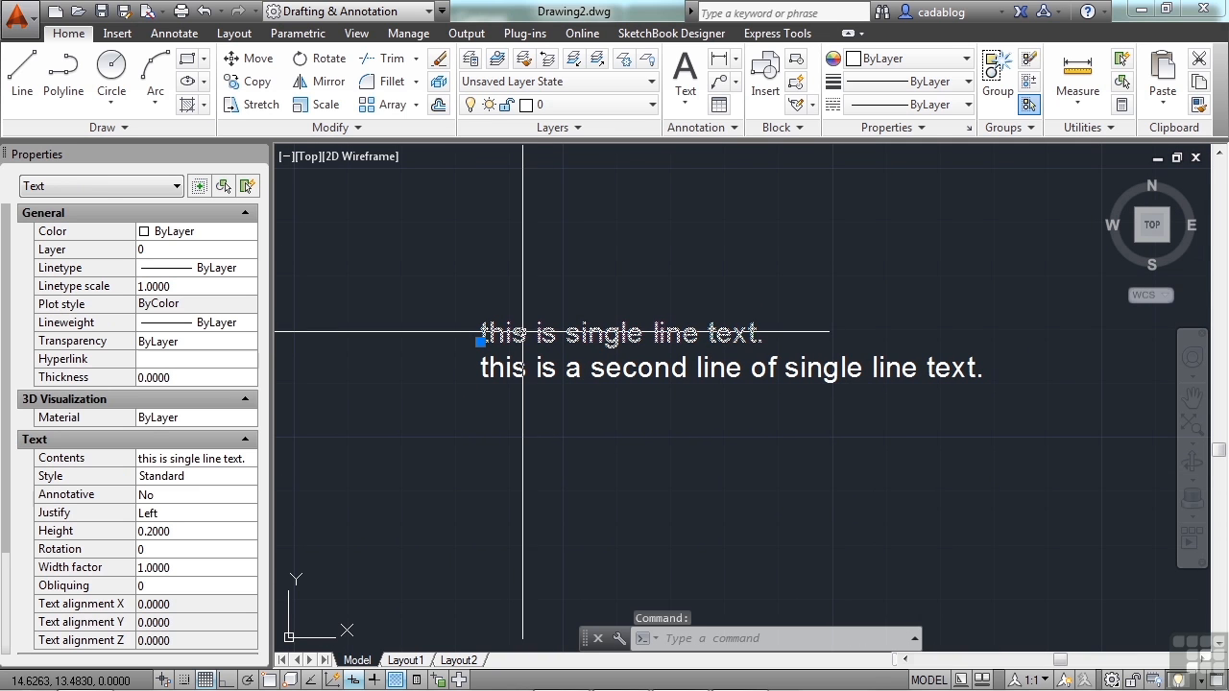
click(479, 338)
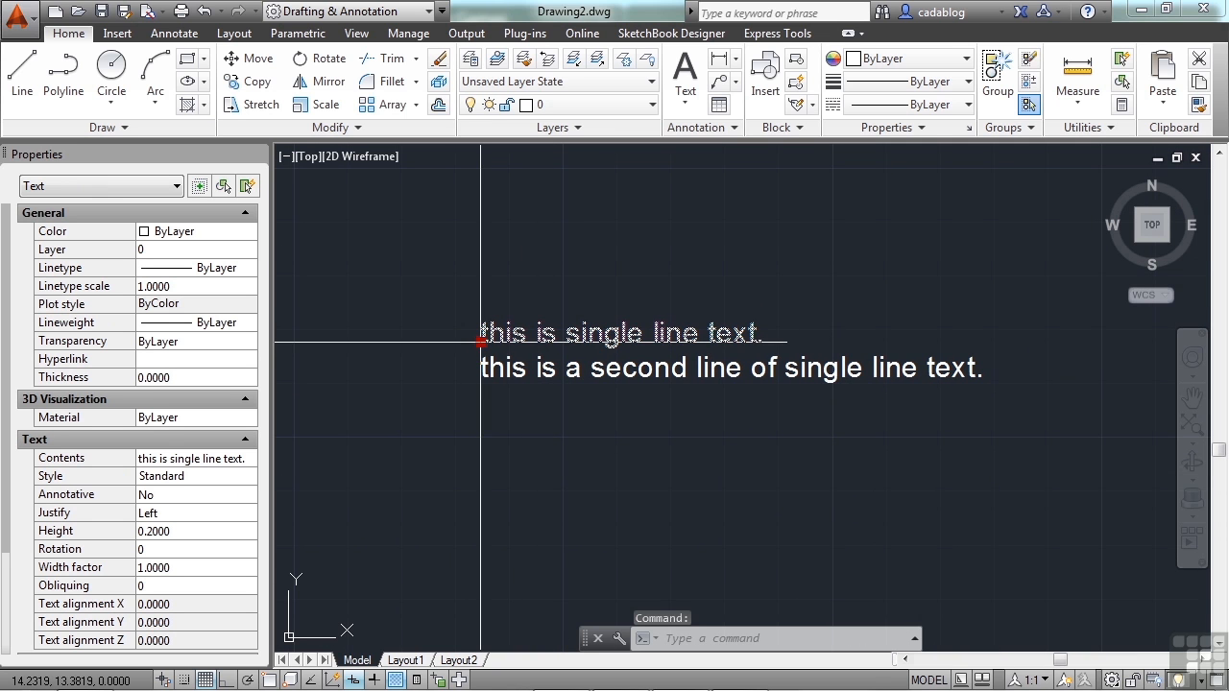
click(428, 247)
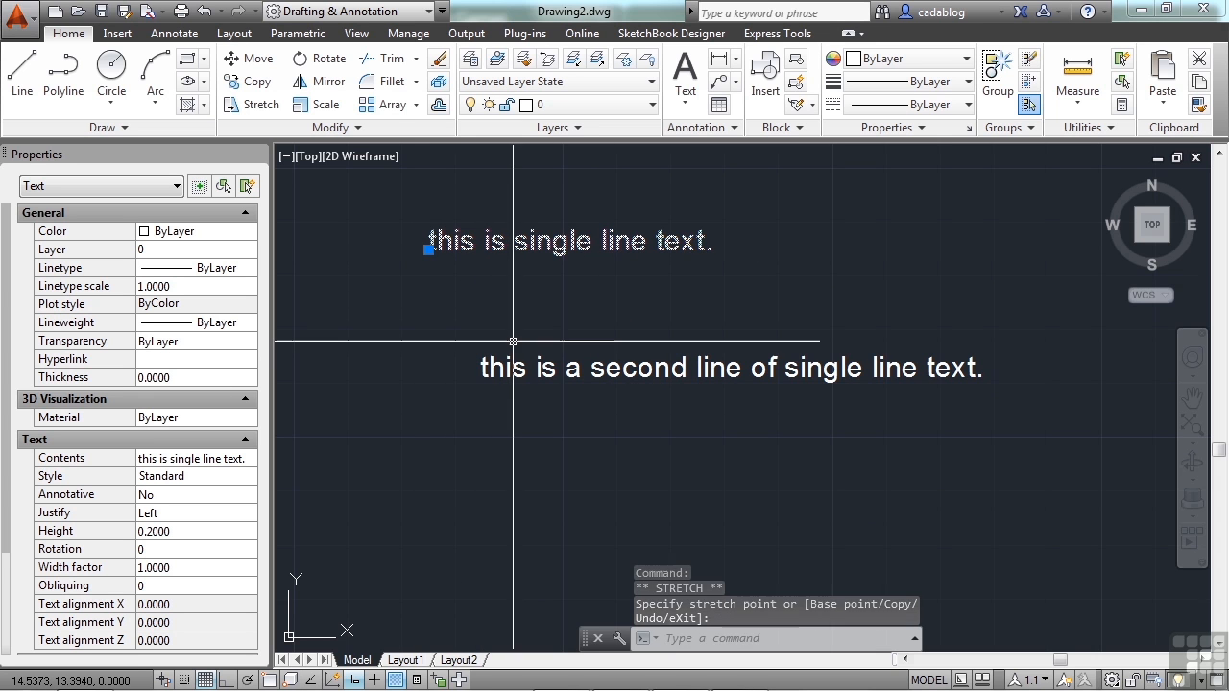
key(Escape)
Move the second text line up and to the right by its grip, leaving it below the first line
click(480, 369)
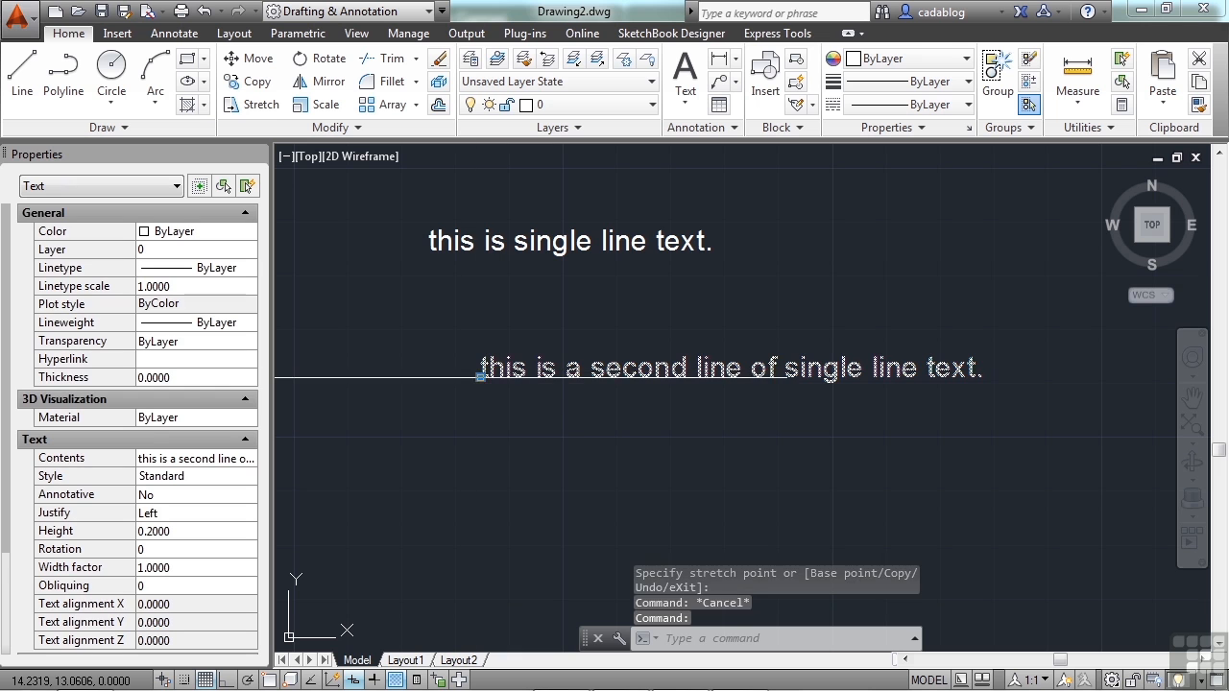
click(479, 372)
click(557, 309)
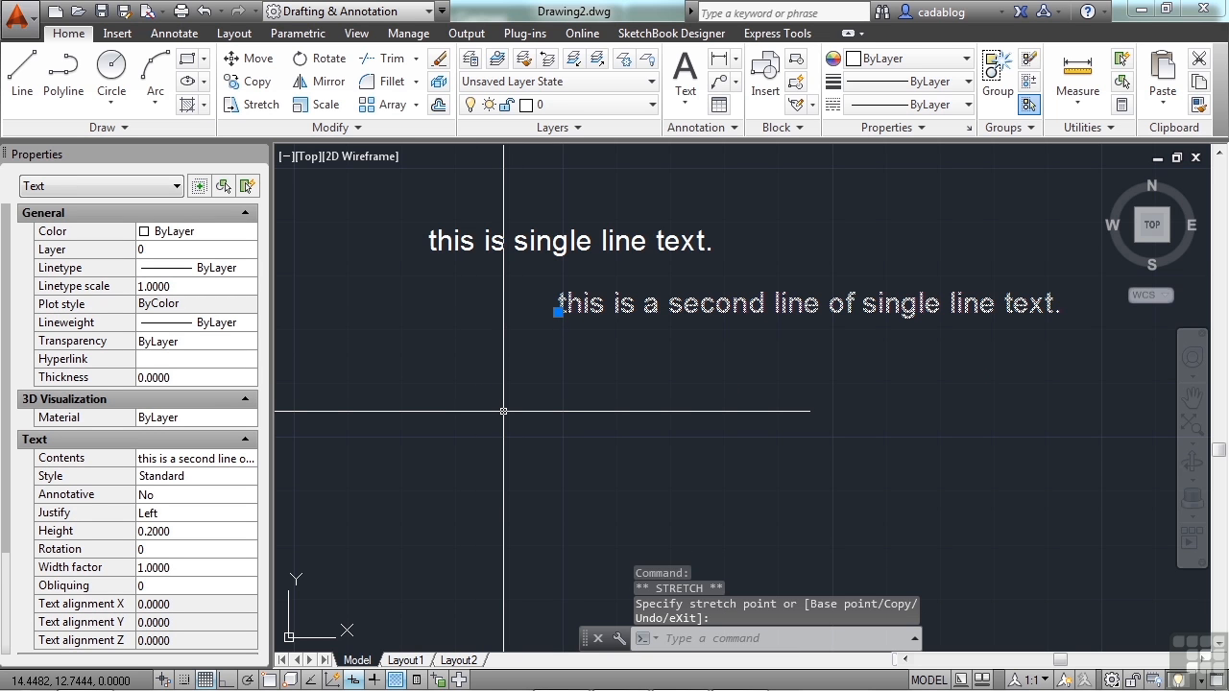
key(Escape)
key(Escape)
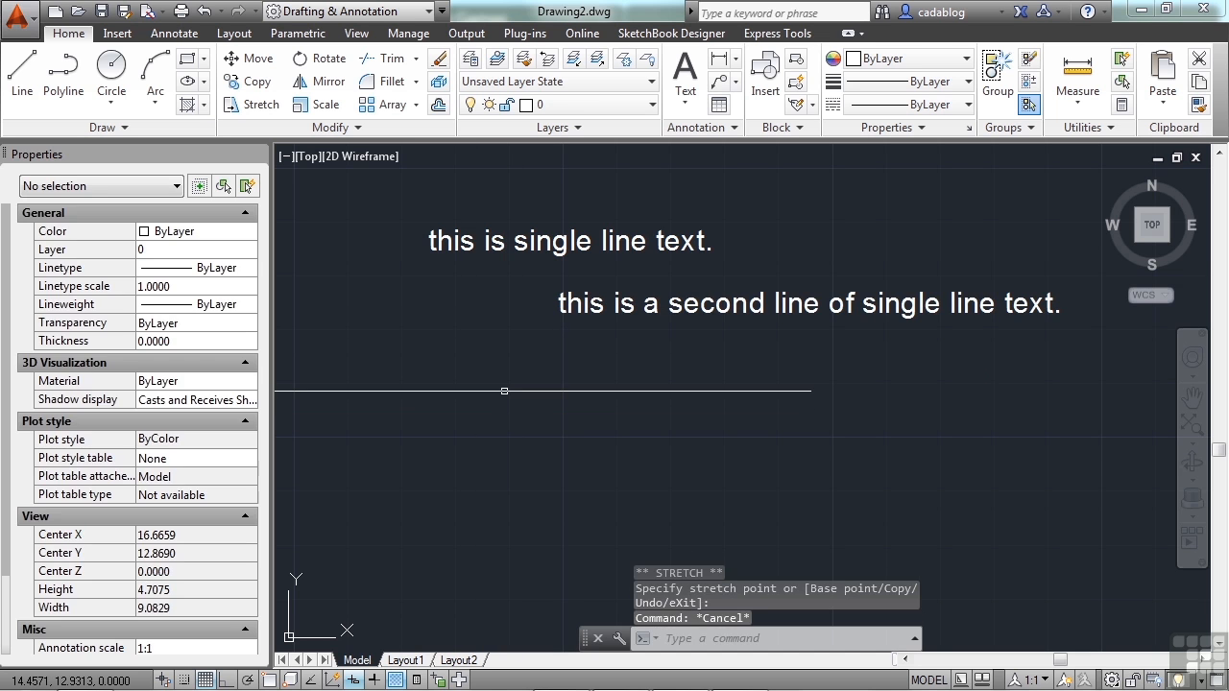
Create single-line text reading "this is angled text" below the existing lines, with height 0.2000 and a rotation of about 37 degrees
click(187, 35)
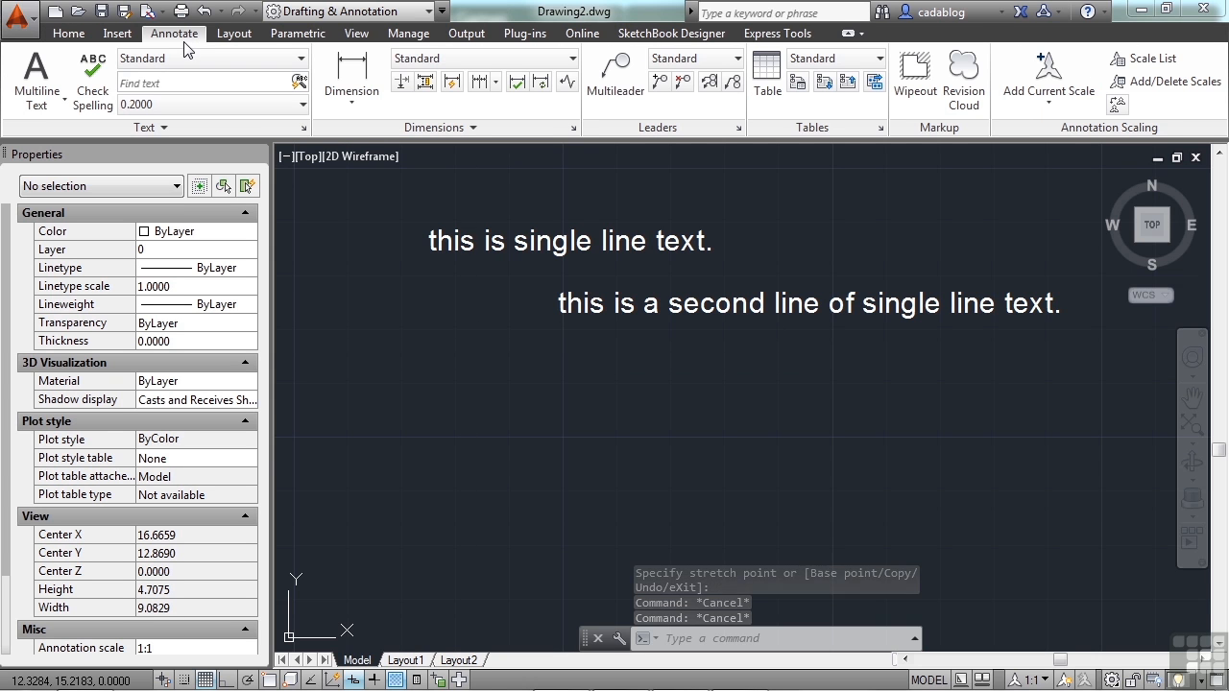
click(58, 103)
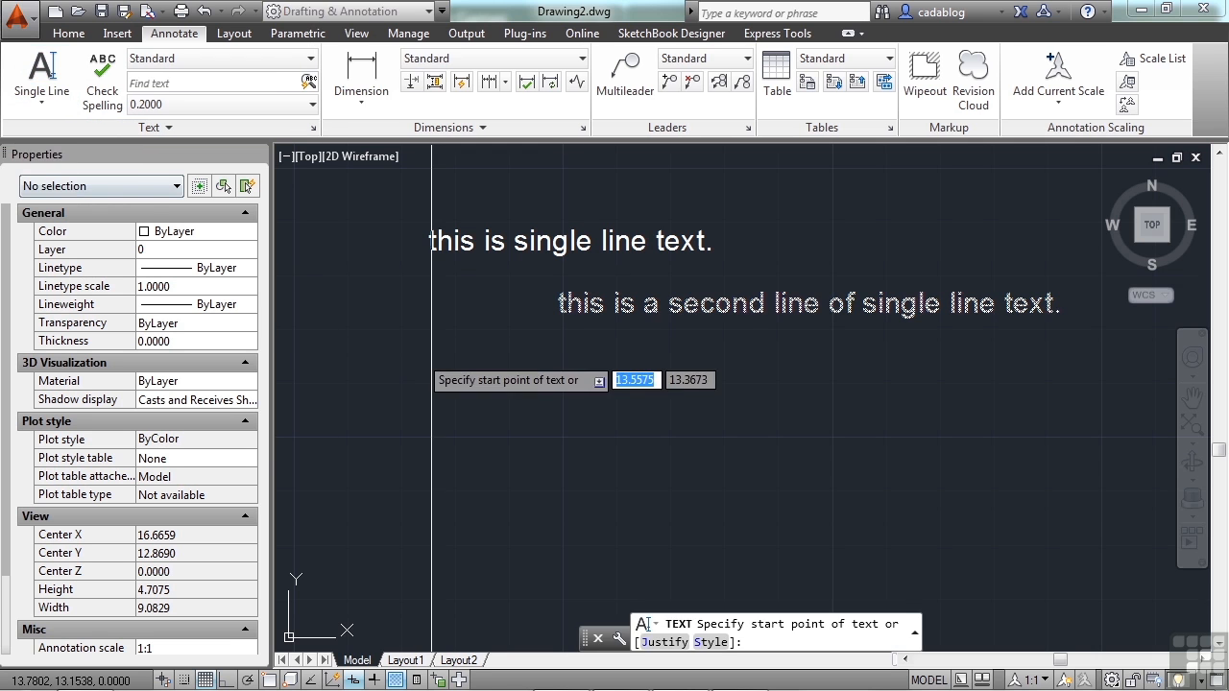
click(591, 438)
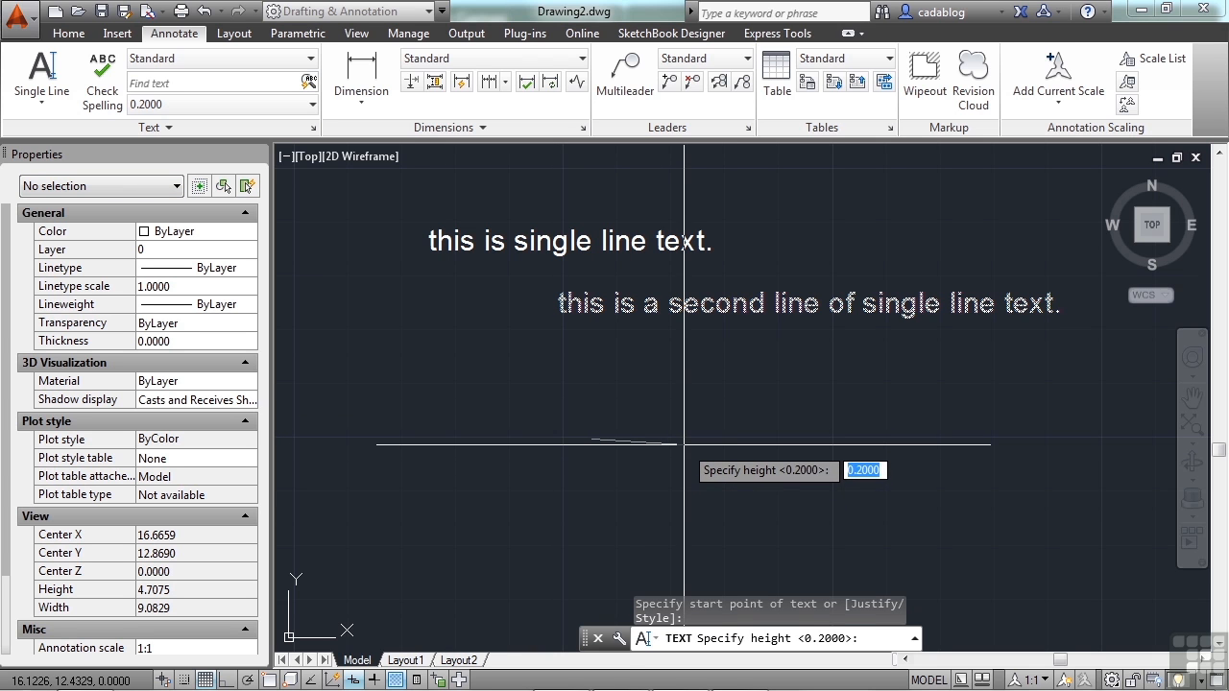
key(Return)
click(682, 369)
text(this is angled te)
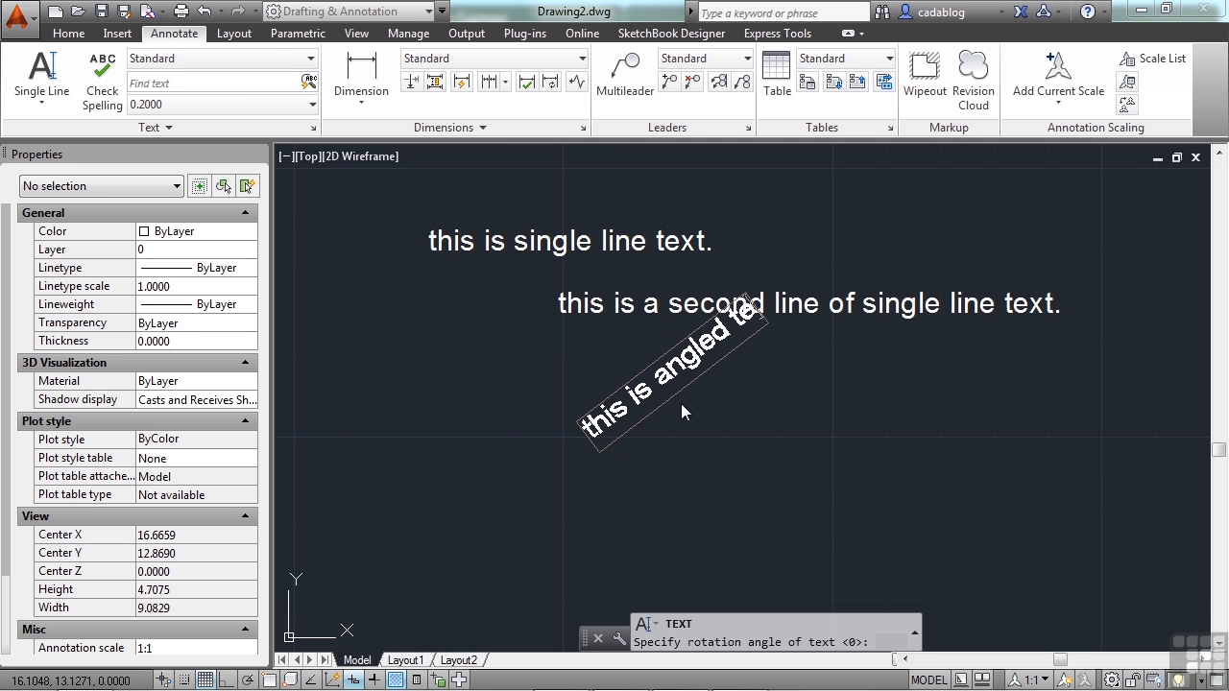
text(xt)
key(Return)
key(Return)
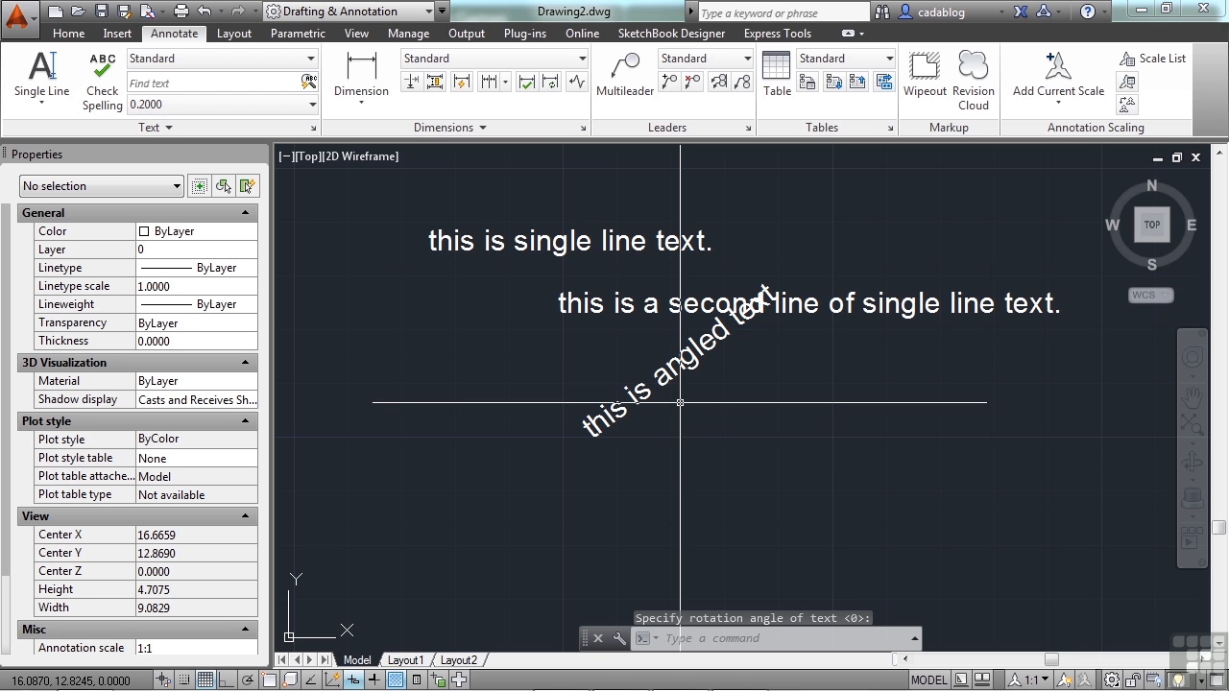
Move the angled text down and to the left so it clears the second text line
text(m)
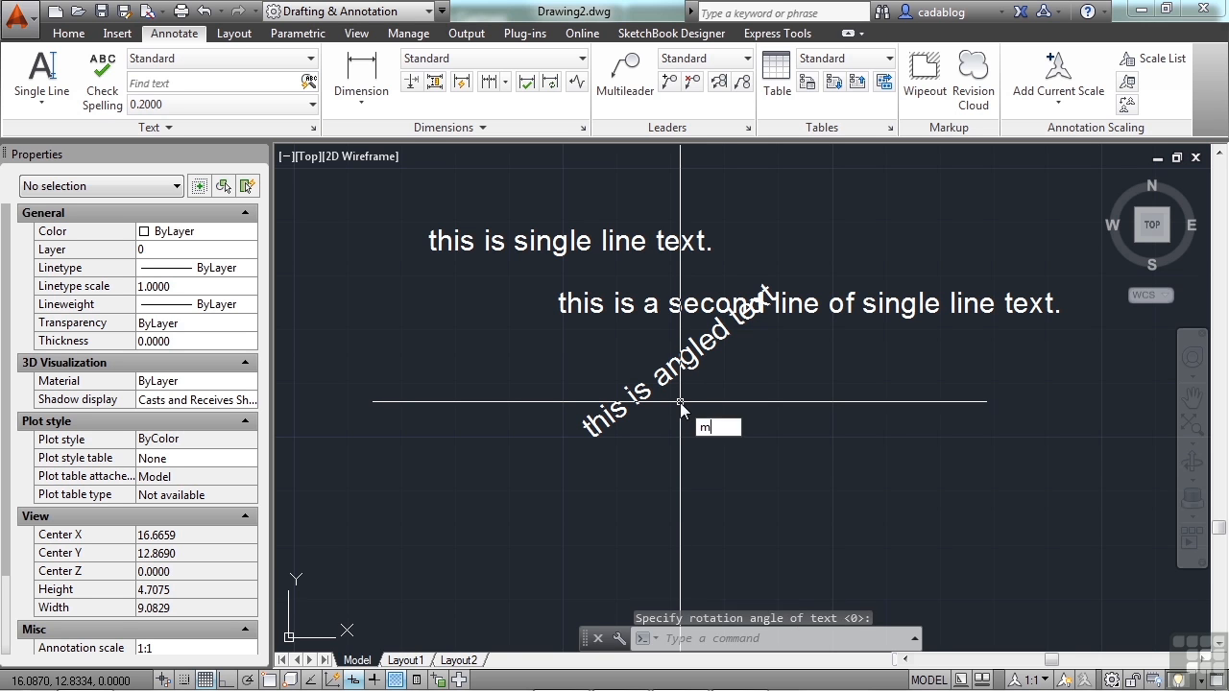
key(Return)
click(673, 383)
click(649, 360)
key(Return)
click(696, 395)
click(672, 471)
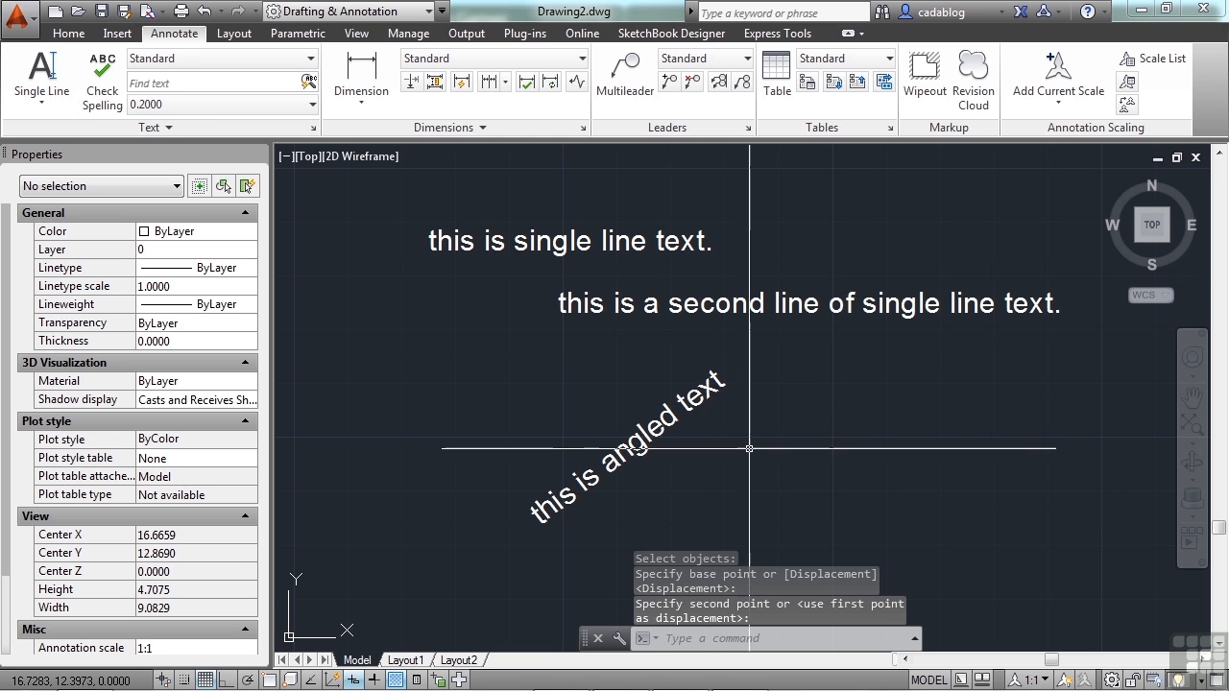
Change the contents of the angled text to "i just changed this" in its properties
click(650, 445)
click(647, 455)
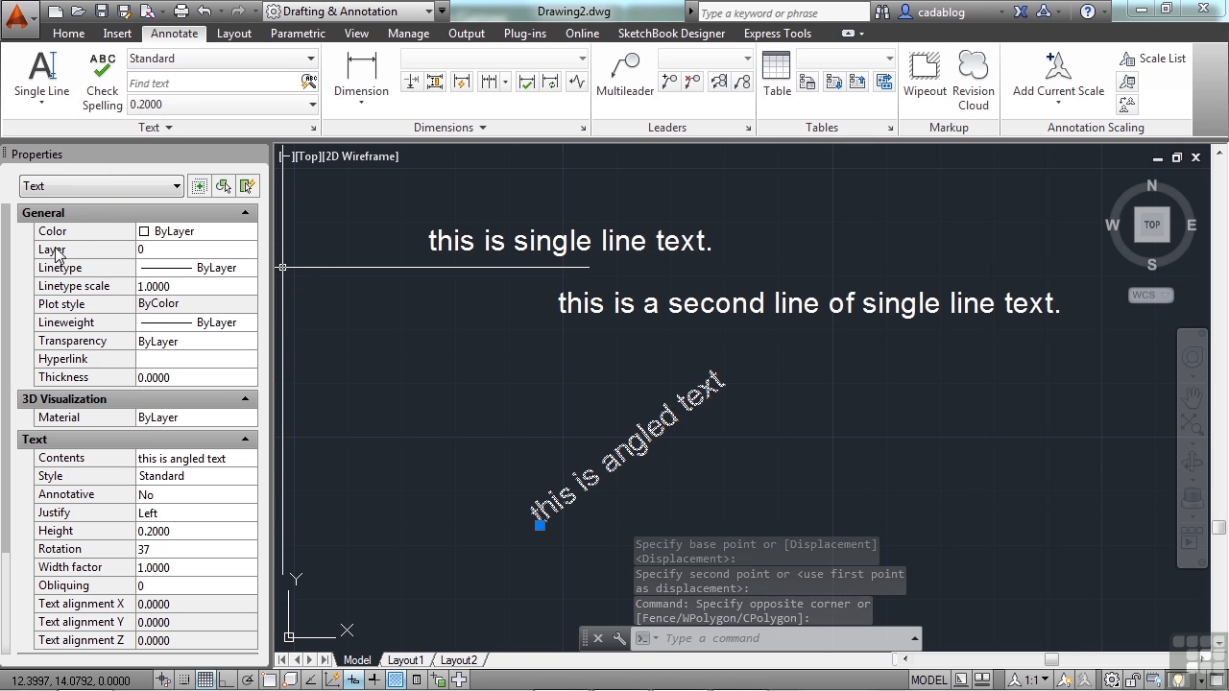
drag(7, 325, 8, 365)
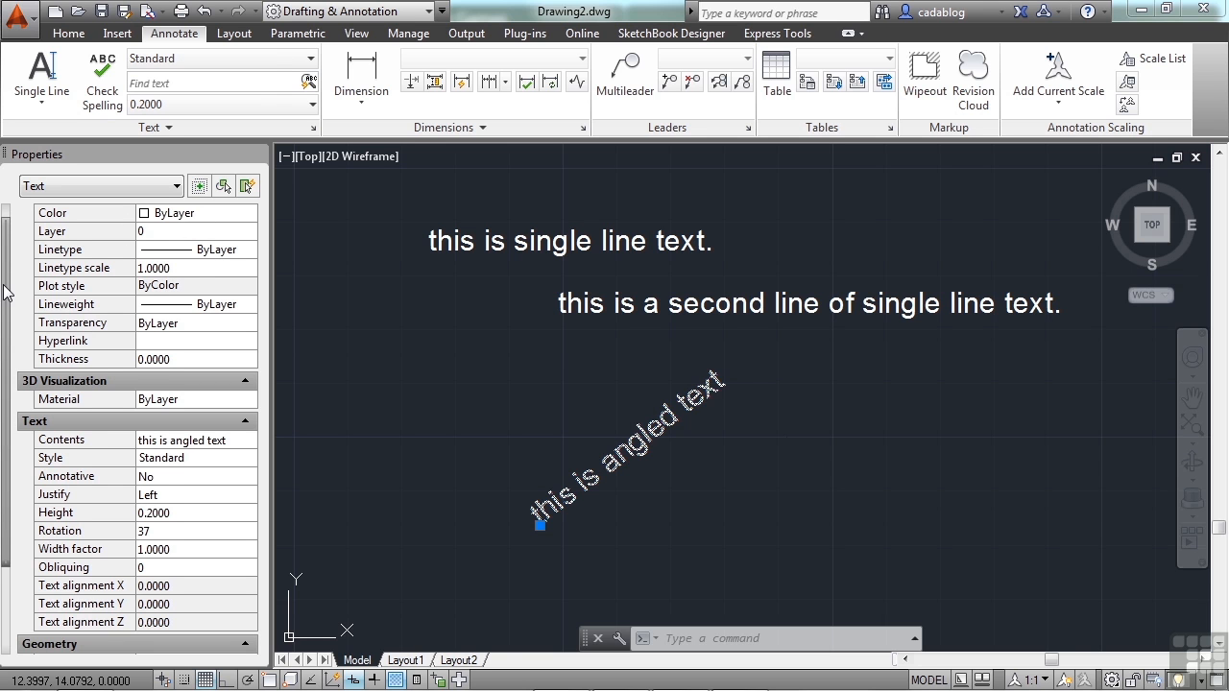
scroll(105, 315, down, 3)
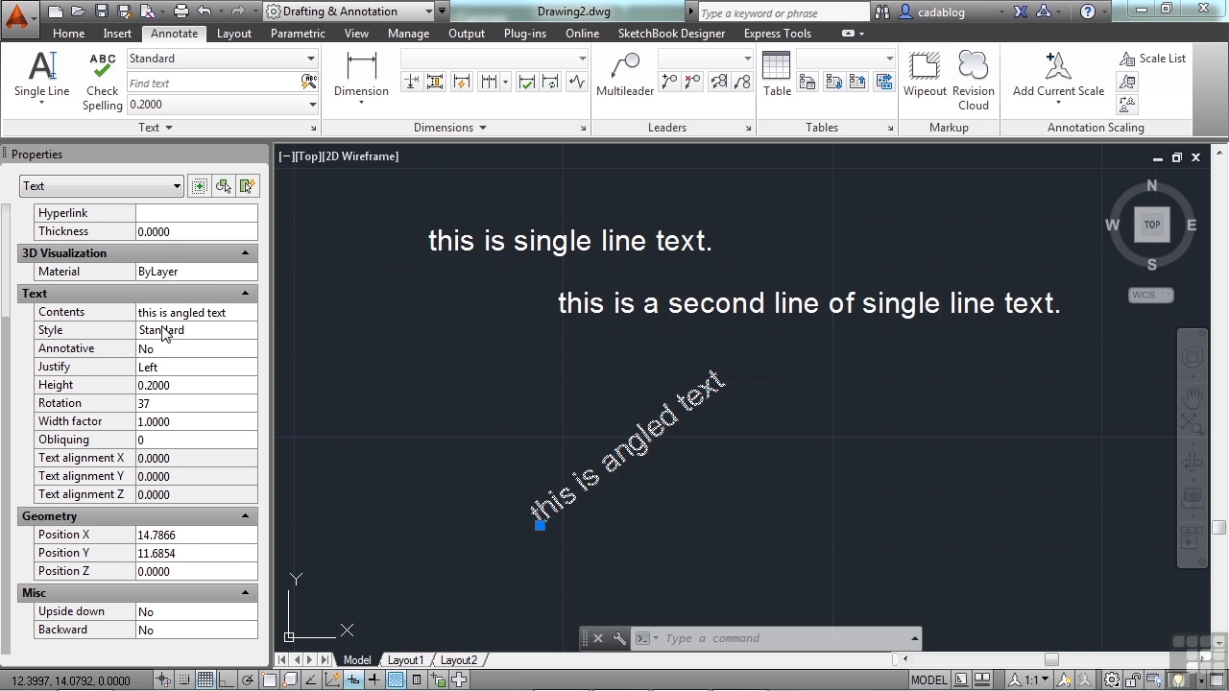
click(187, 314)
drag(229, 313, 140, 314)
text(i)
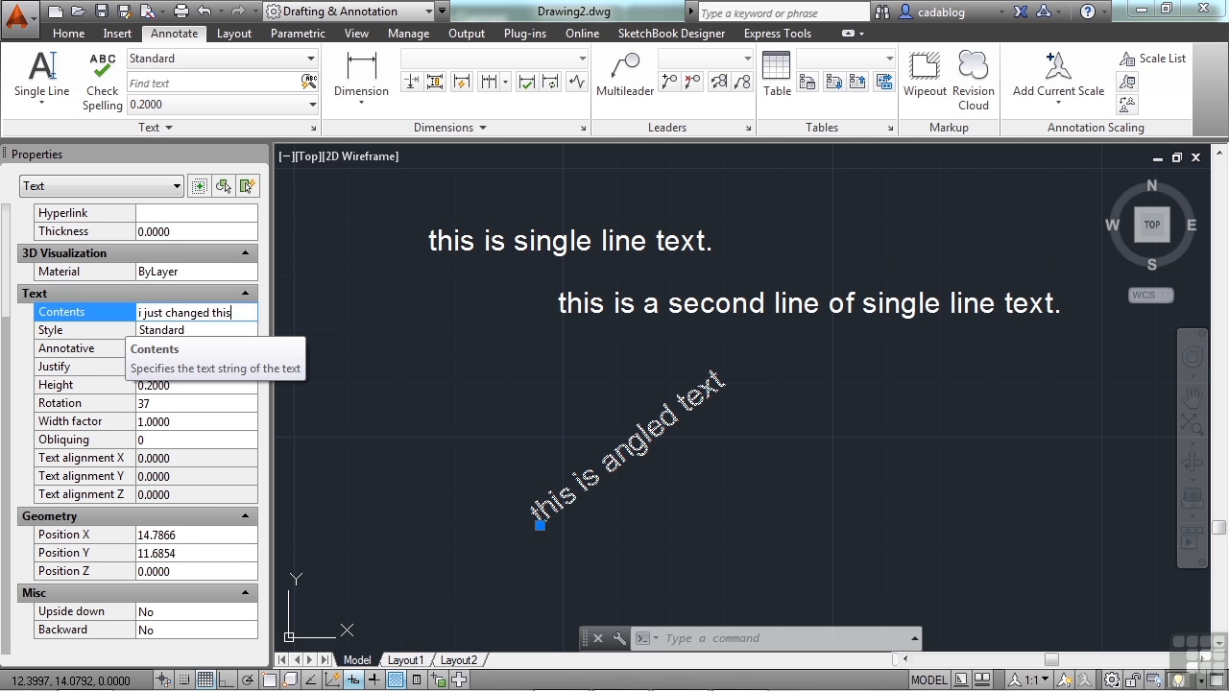
text( just changed this)
key(Return)
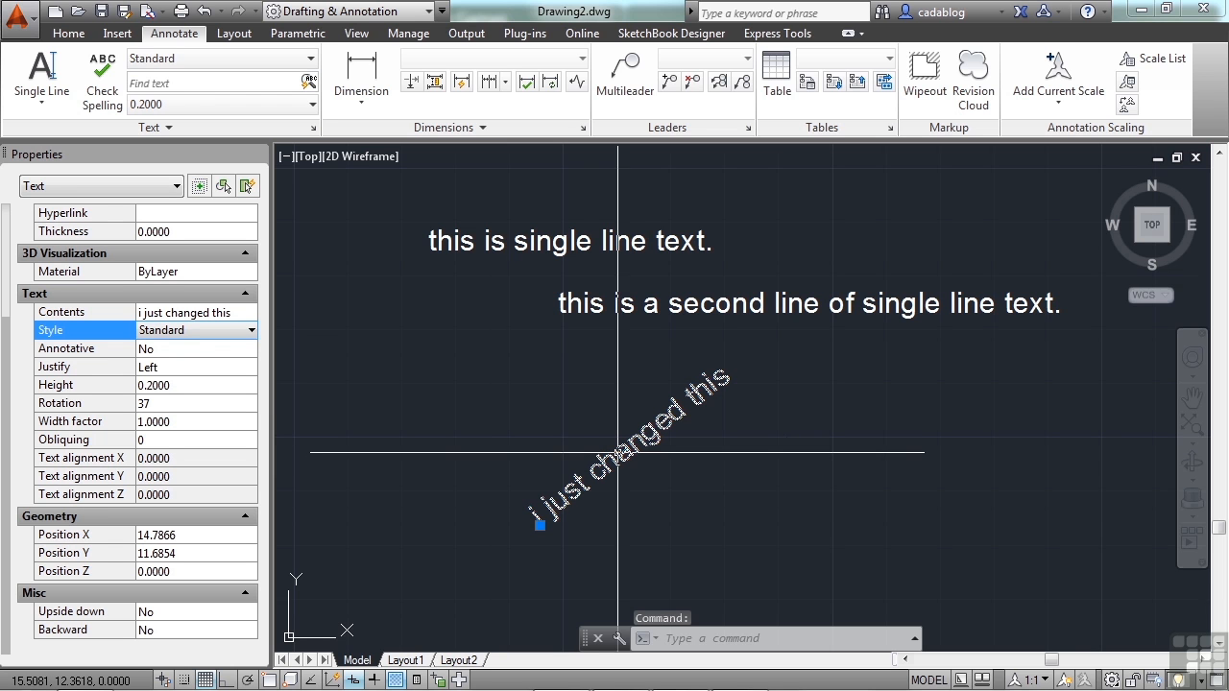
Check which text styles are available for the angled text, keeping Standard
click(241, 331)
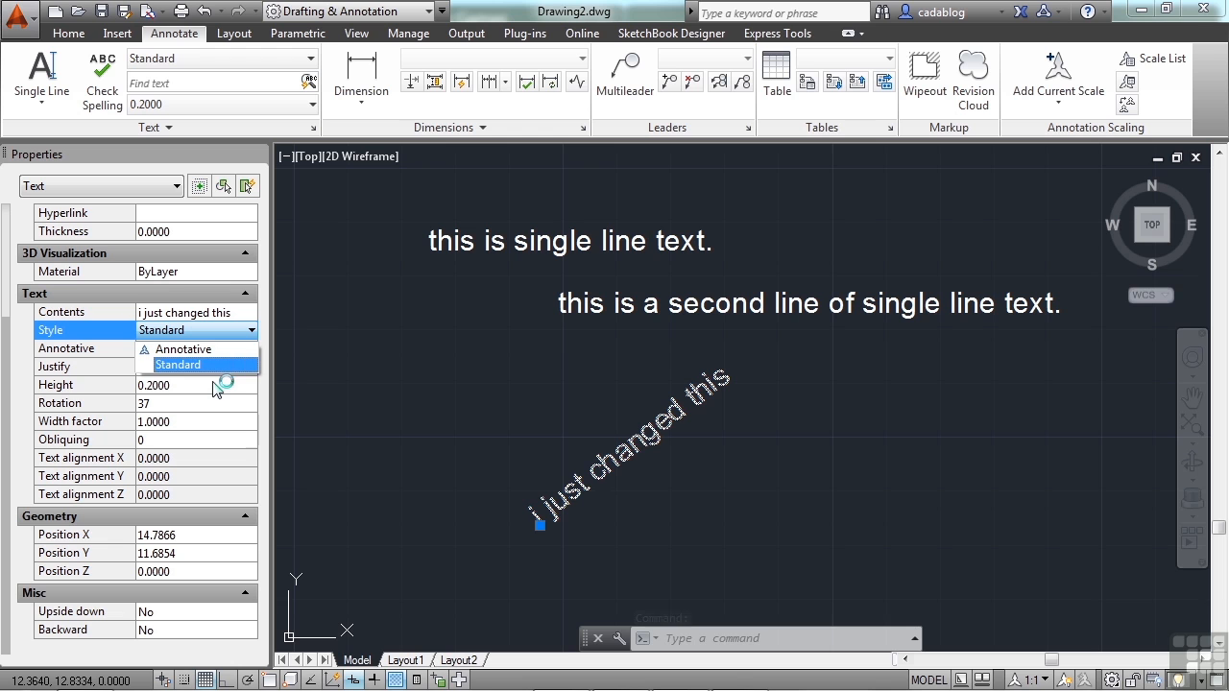
click(215, 374)
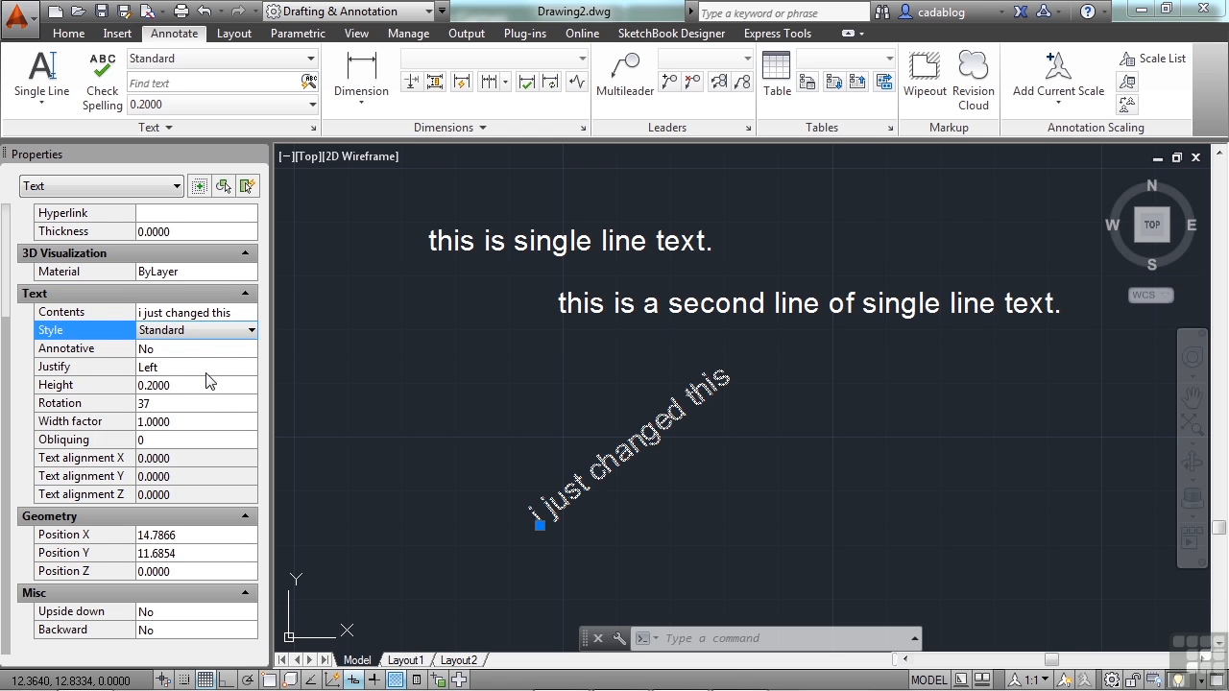
Set the angled text's justification to Center and its height to 0.3
click(211, 370)
click(249, 370)
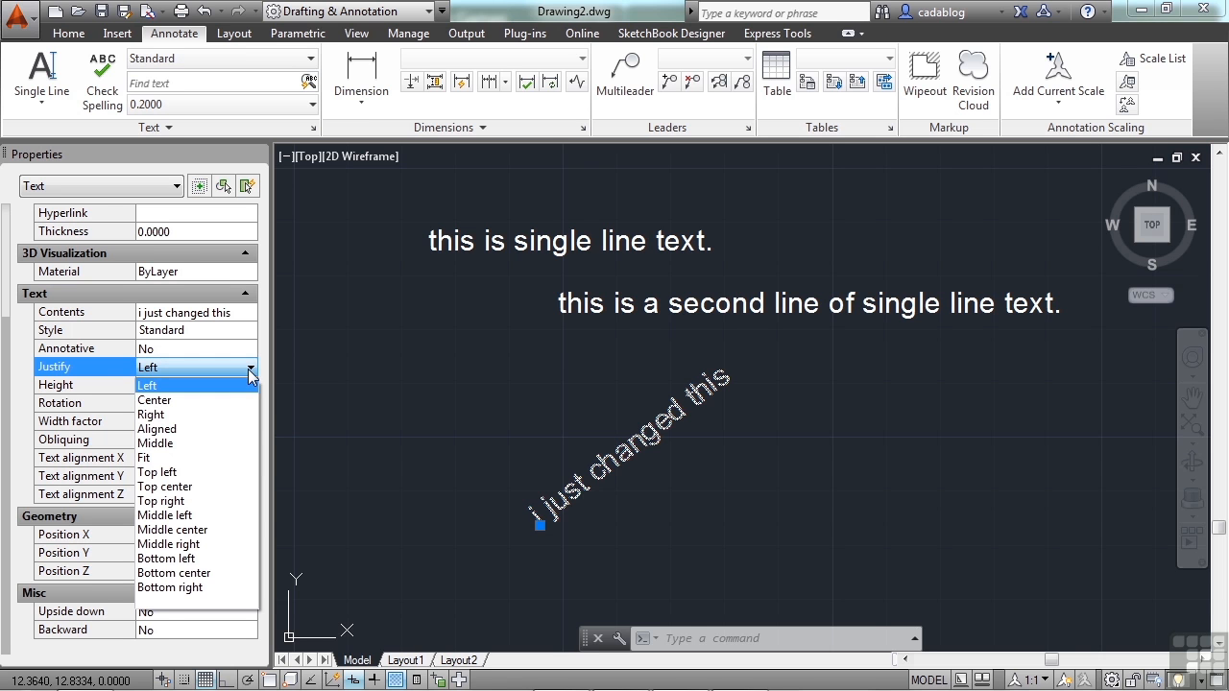
click(238, 403)
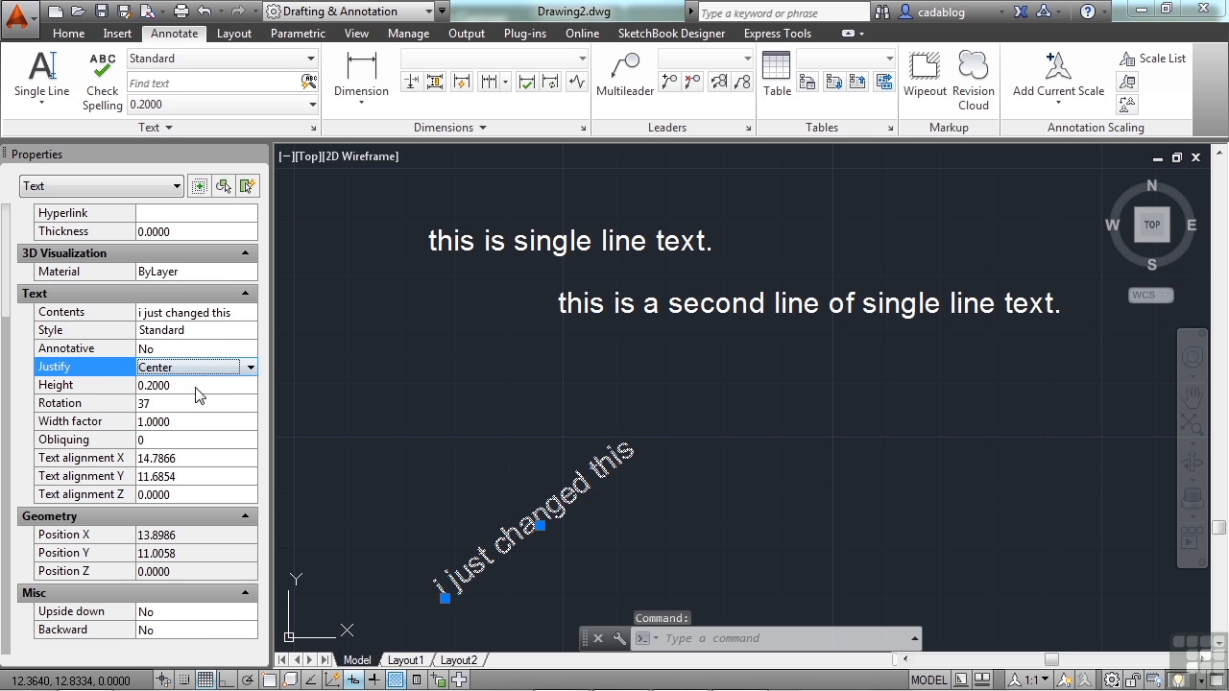
click(196, 386)
text(0.3)
key(Return)
Set the angled text's rotation to 45 and its obliquing angle to 15
click(223, 404)
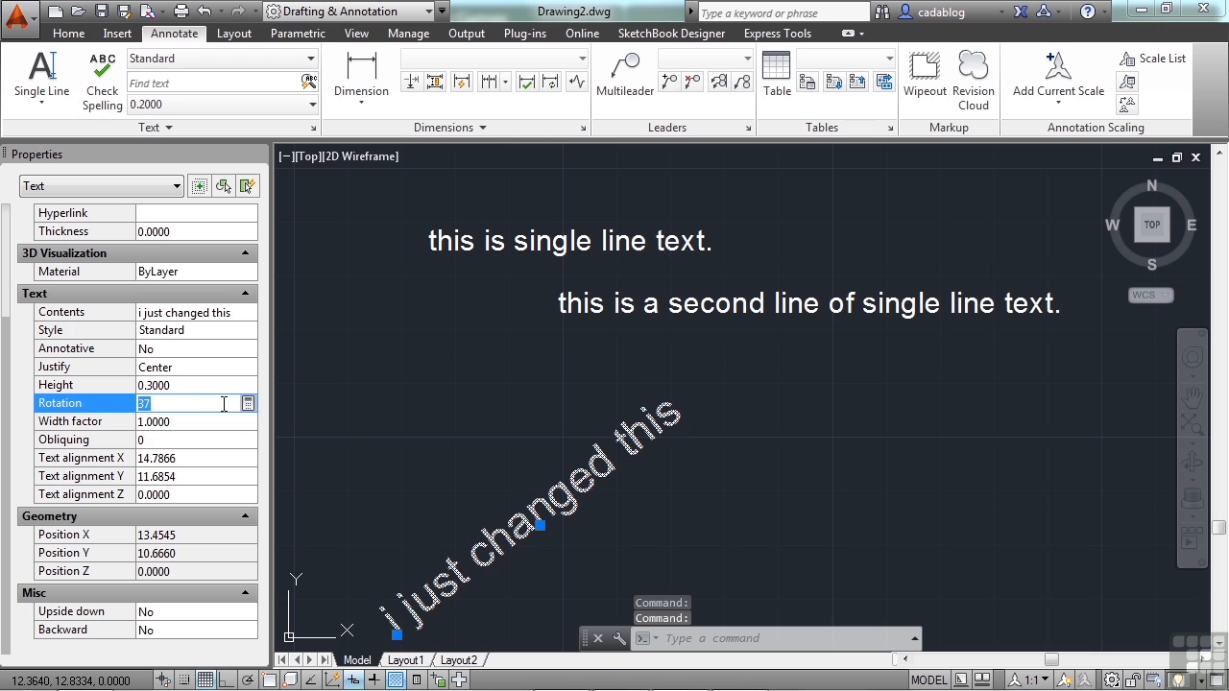
text(45)
key(Return)
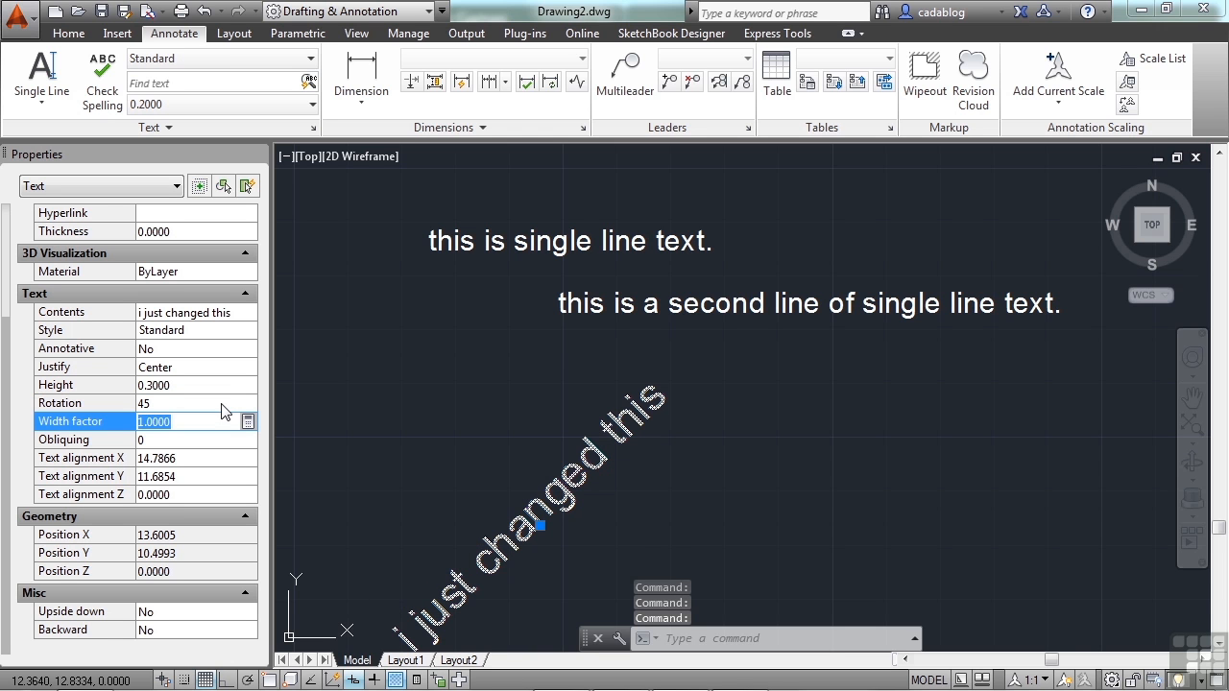
click(186, 441)
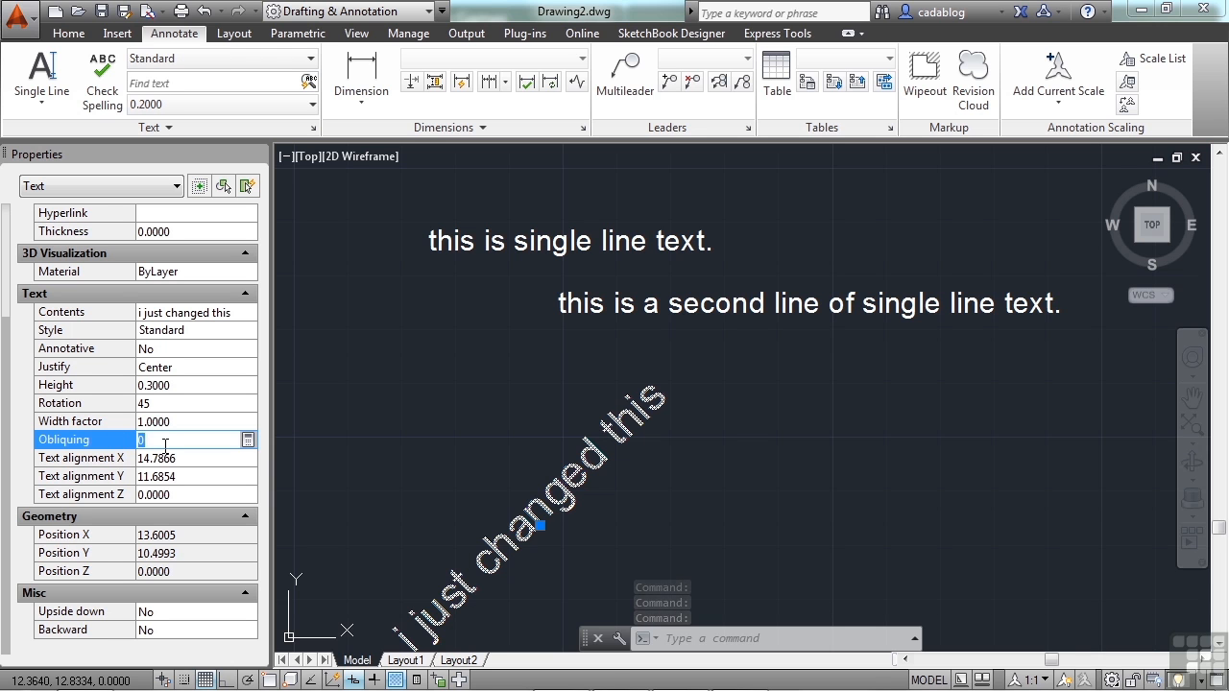
text(15)
key(Return)
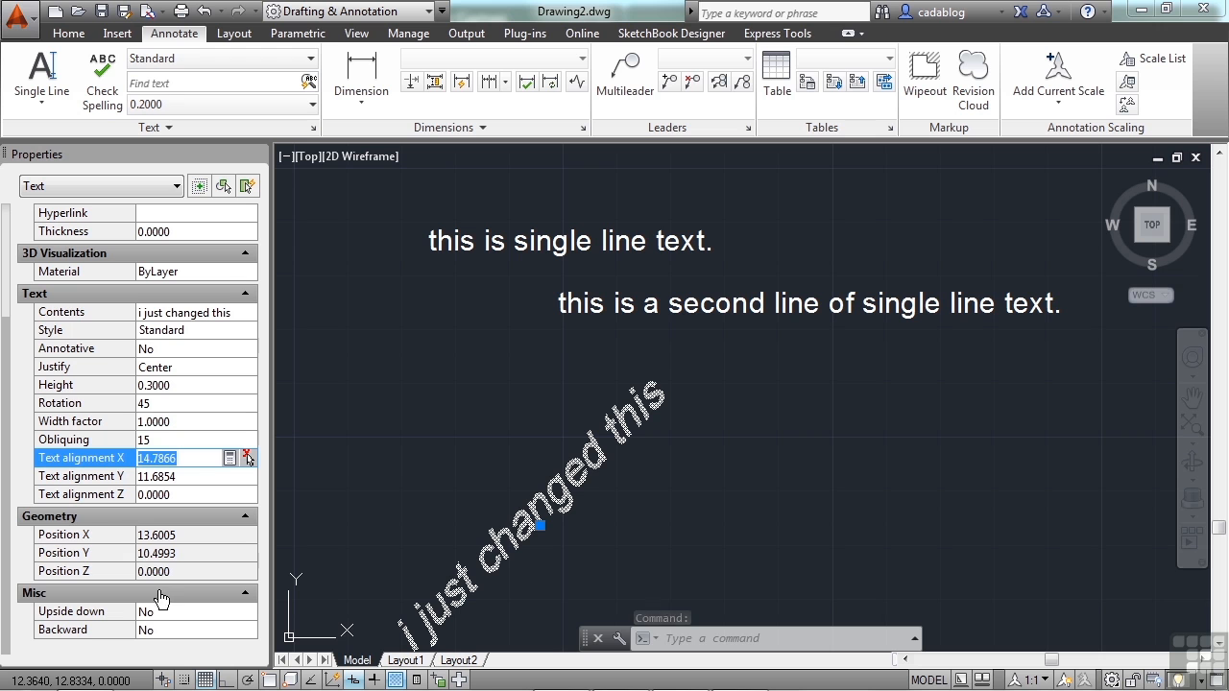
Make the angled text both backward and upside down in its properties, and deselect it
click(179, 629)
click(179, 630)
click(185, 650)
click(184, 611)
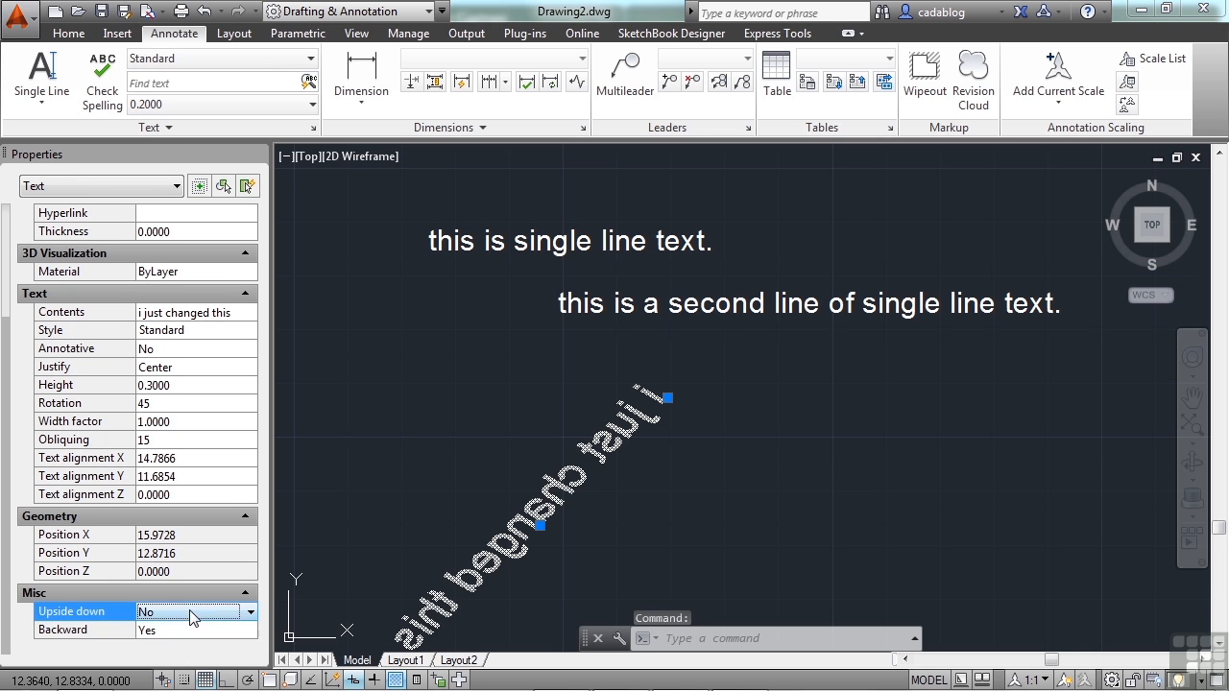
click(184, 612)
click(189, 641)
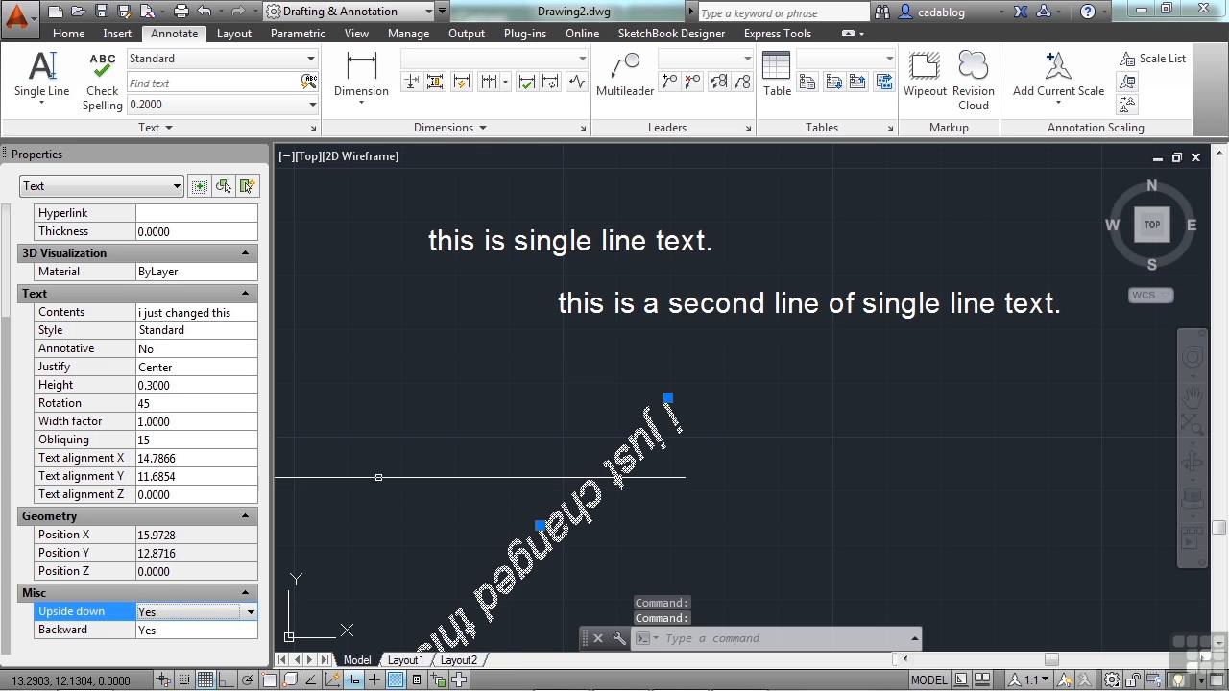
mouse_move(461, 425)
middle_down()
mouse_move(636, 260)
mouse_move(610, 341)
middle_up()
key(Escape)
scroll(661, 326, down, 1)
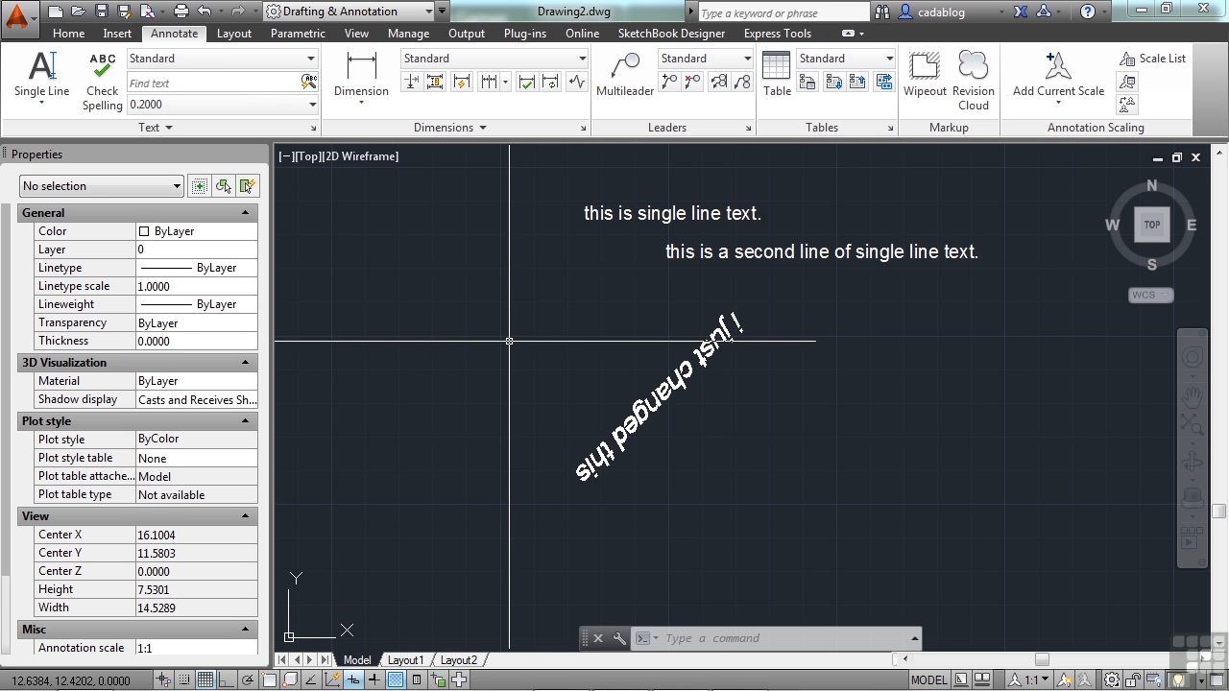
double_click(712, 250)
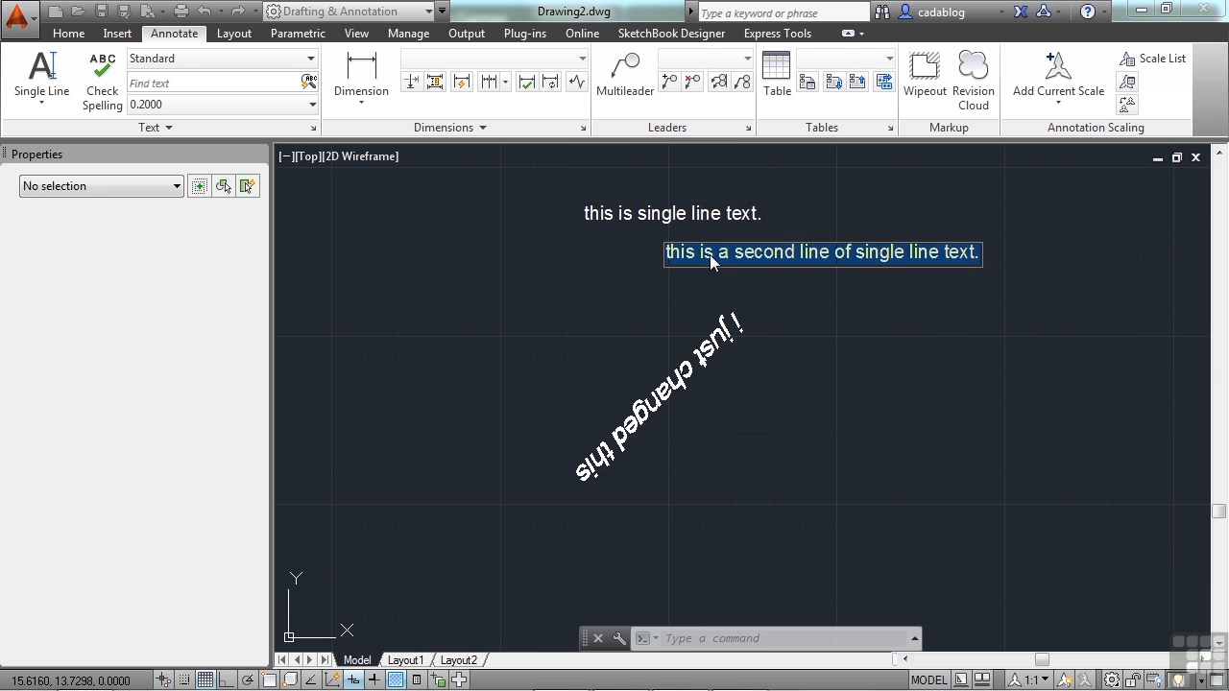
click(765, 252)
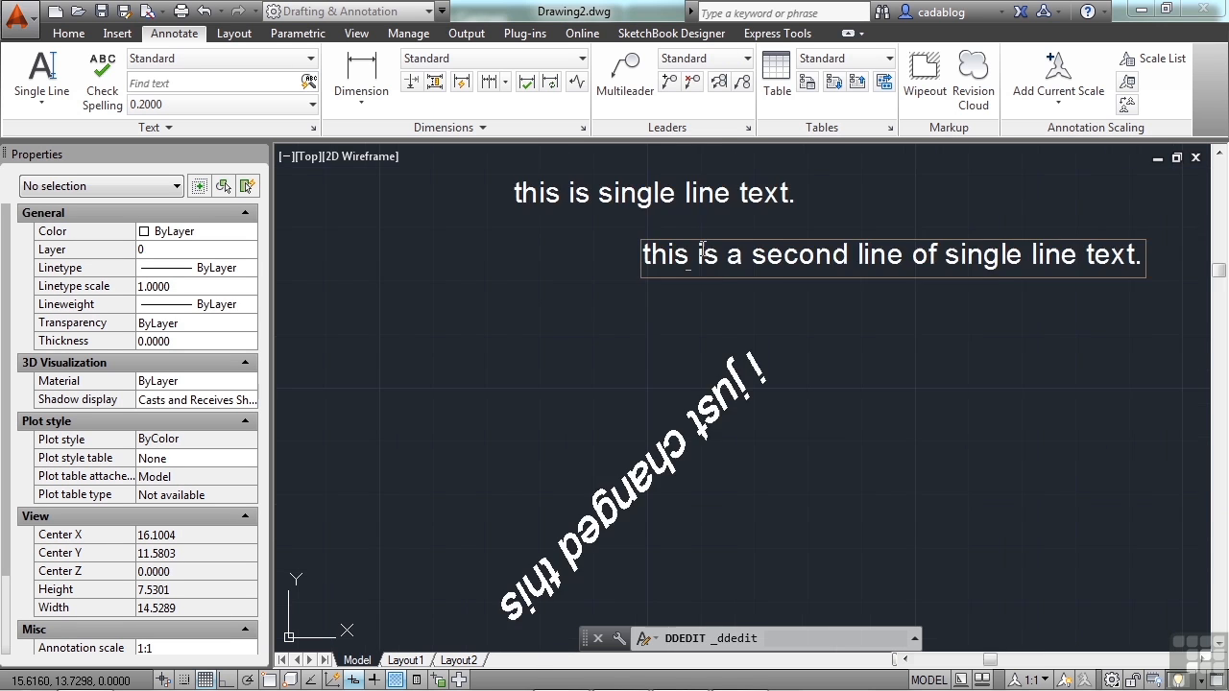
scroll(704, 251, up, 5)
scroll(751, 281, down, 2)
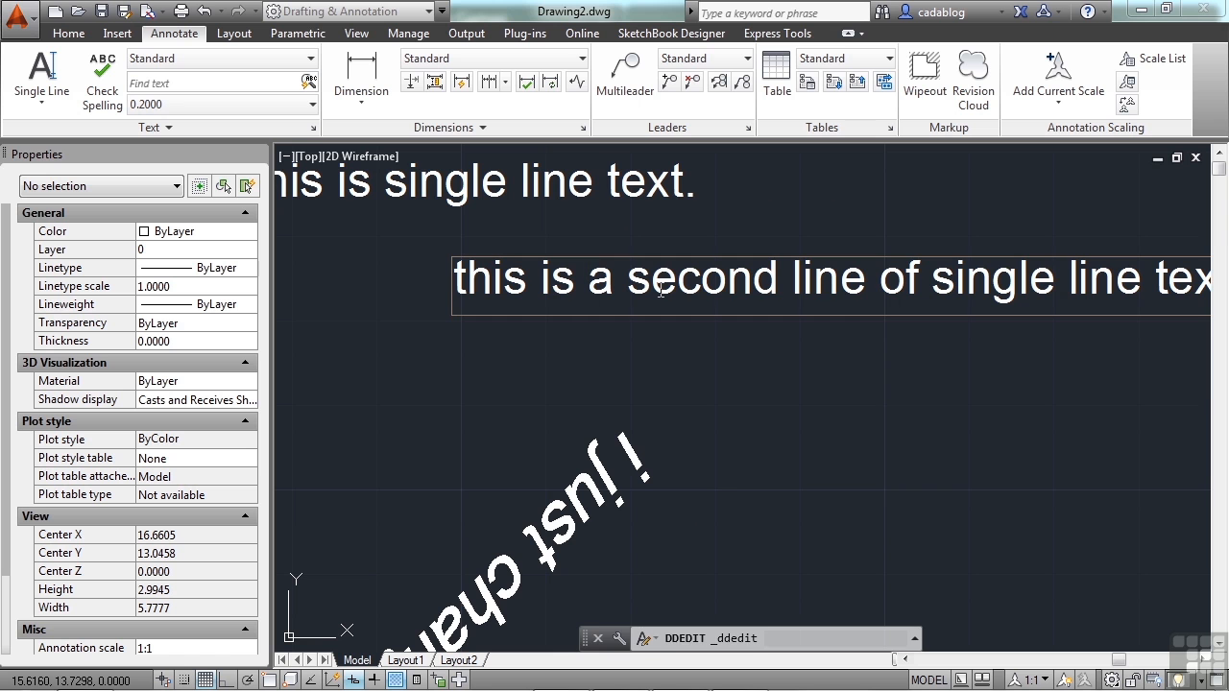
key(Return)
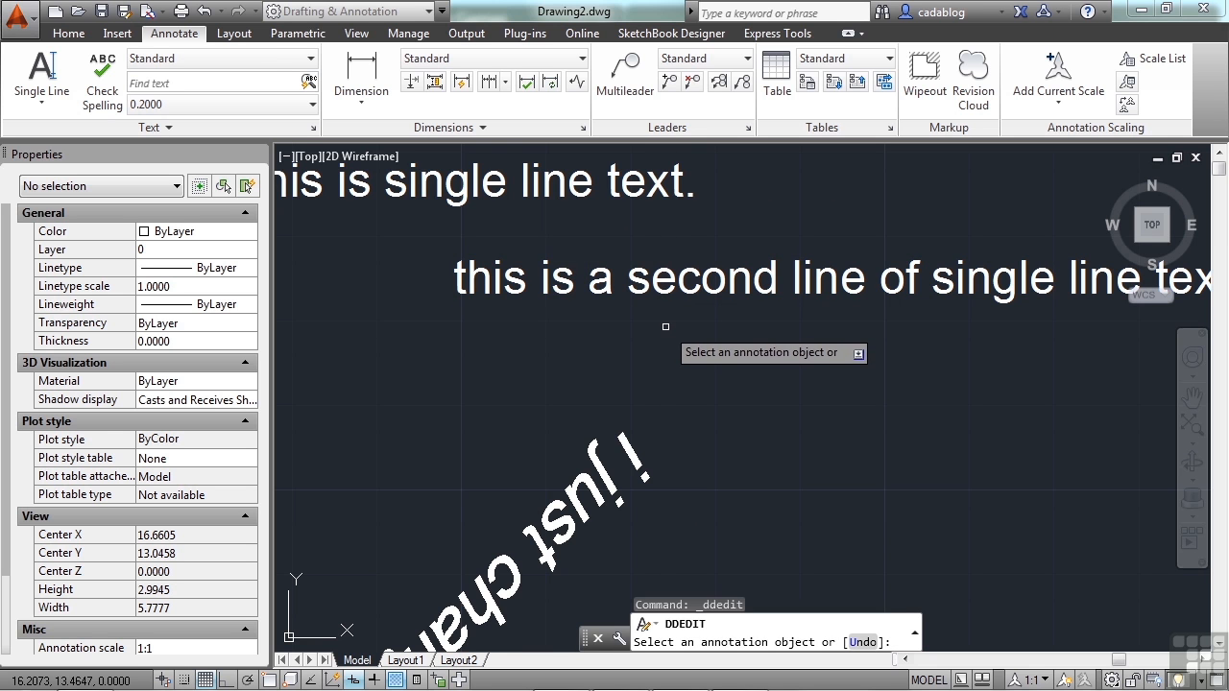
key(Escape)
scroll(688, 293, down, 4)
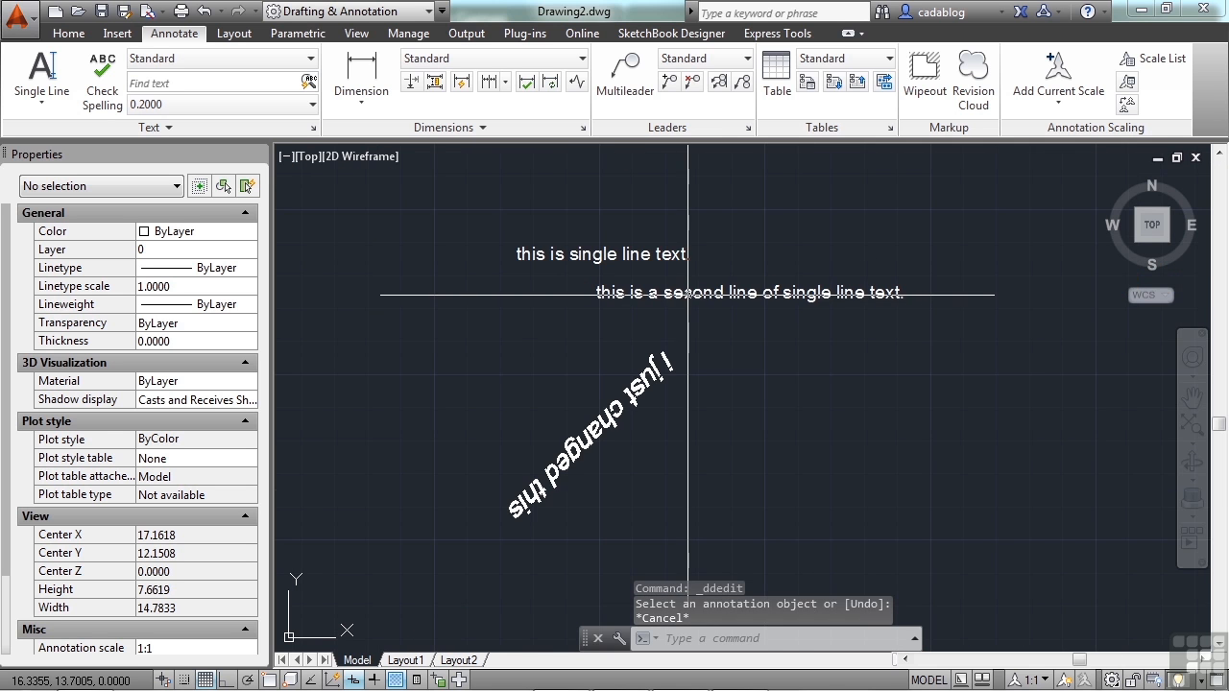
Edit the second text line in place, replacing everything after "this is a seco" with "xclknz;lxkcn x"
click(597, 295)
click(695, 299)
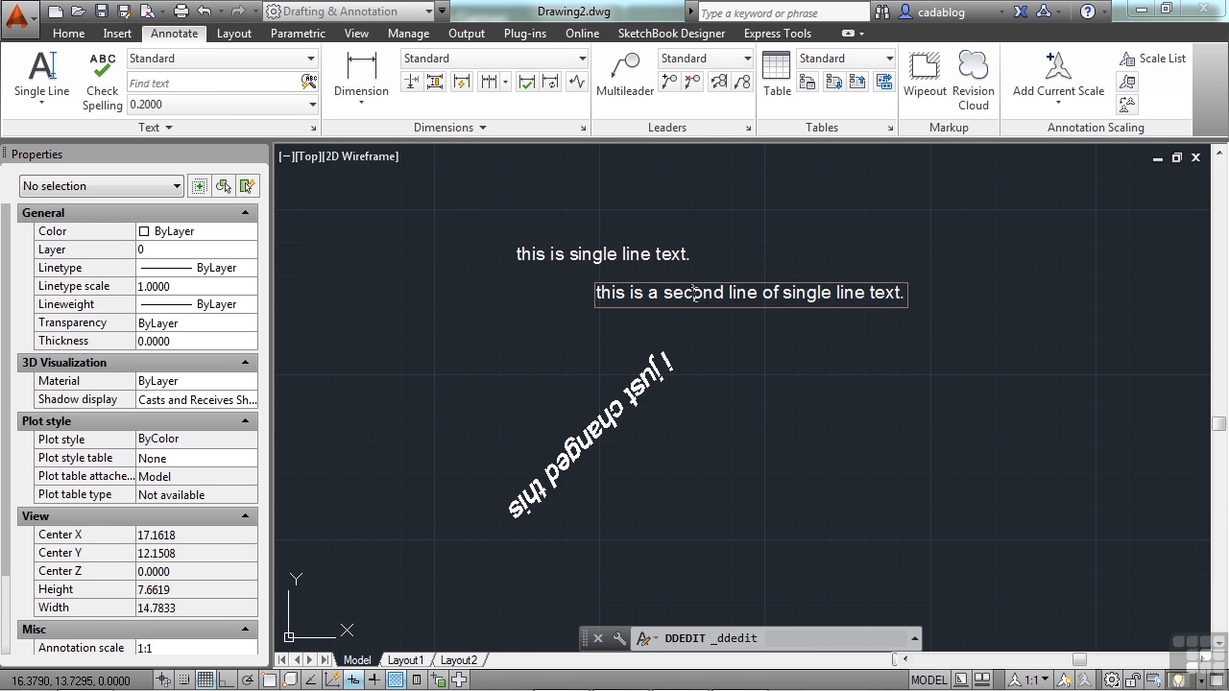
drag(704, 292, 862, 293)
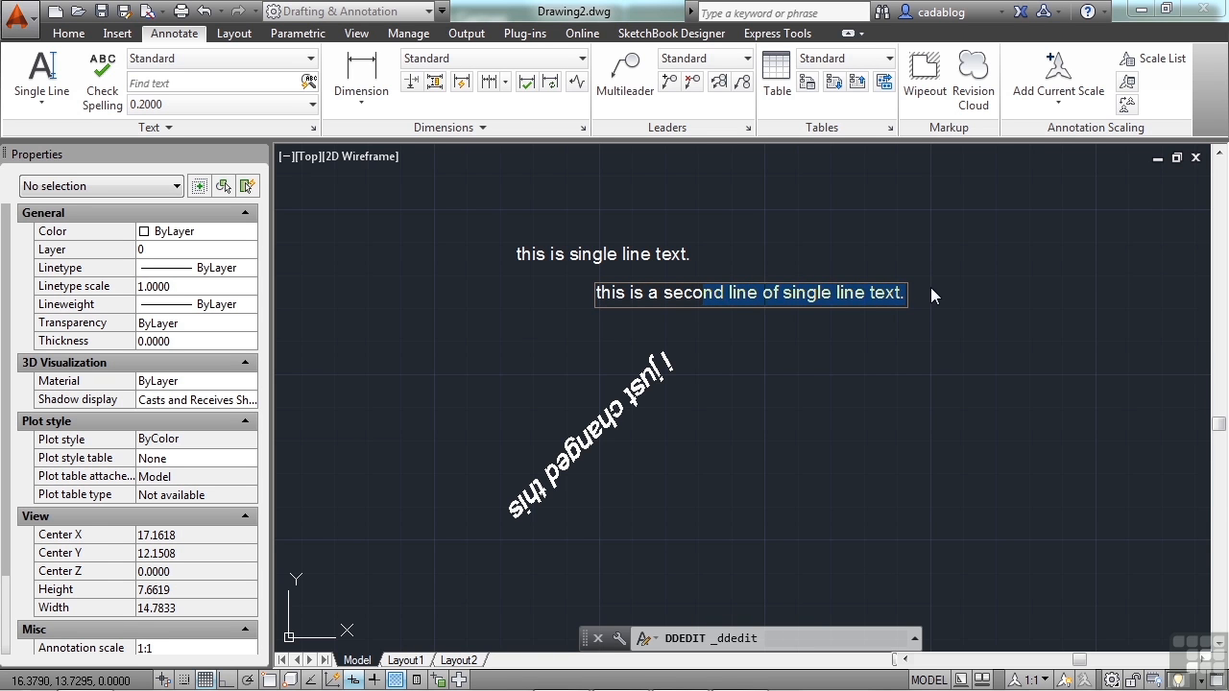
key(BackSpace)
text(xclknz;lxkcn x)
key(Return)
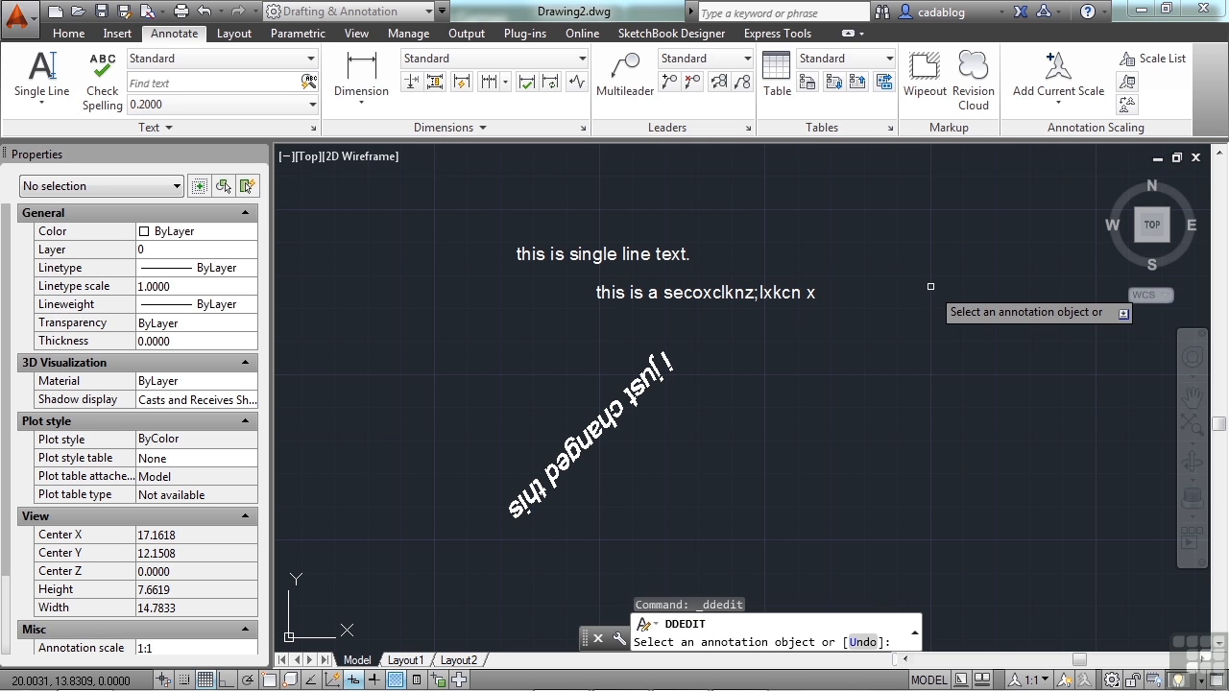
key(Return)
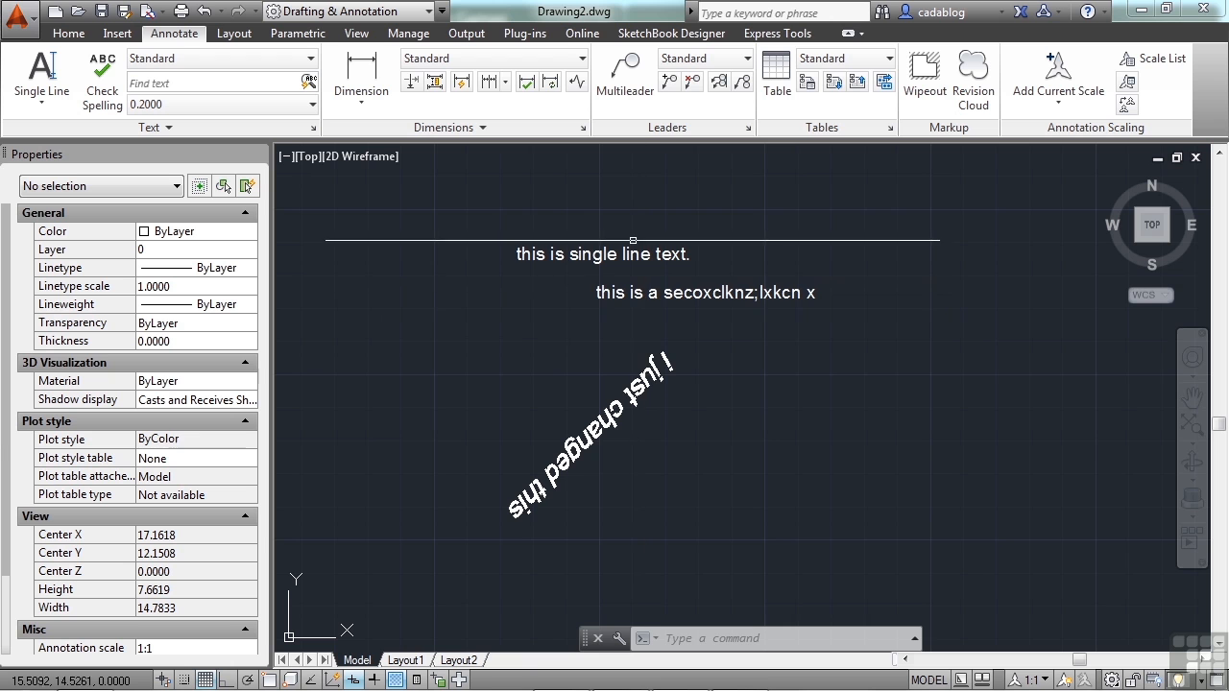
Move the edited second text line up and to the right, above the "this is single line text." line
text(m)
key(Return)
click(768, 317)
click(729, 291)
key(Return)
click(710, 294)
scroll(518, 346, down, 4)
click(659, 285)
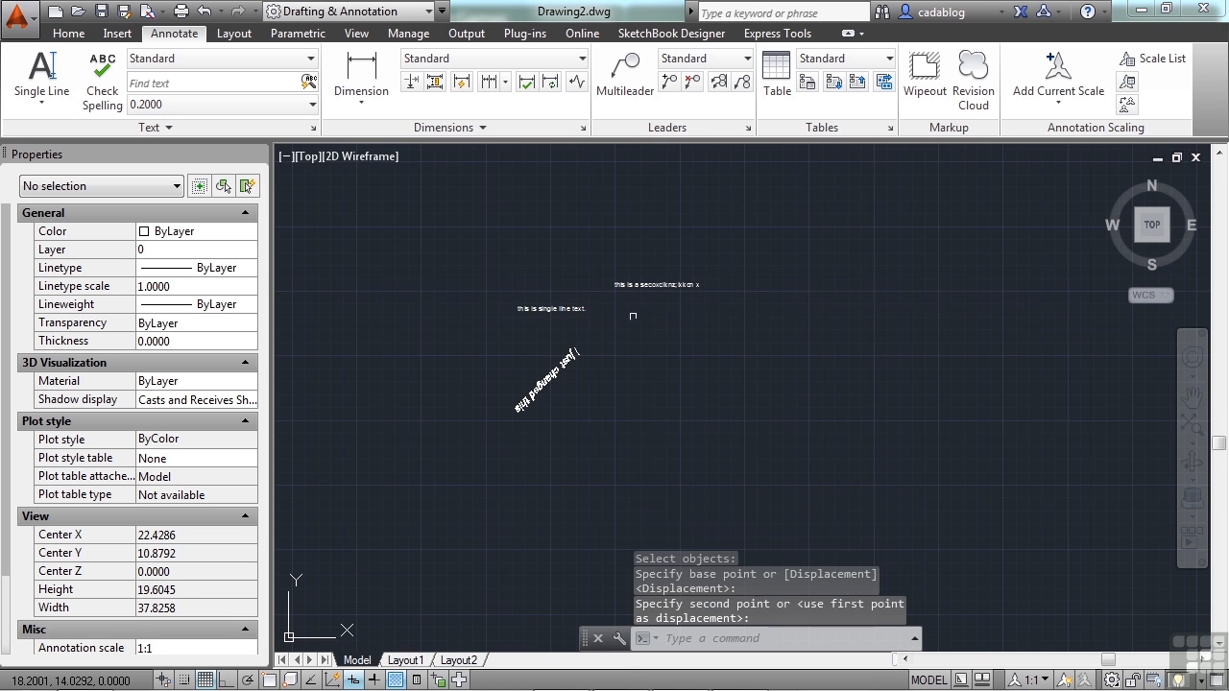
Move the "this is single line text." line to the right, directly below the edited line
key(Return)
click(566, 310)
key(Return)
click(556, 313)
scroll(641, 321, up, 4)
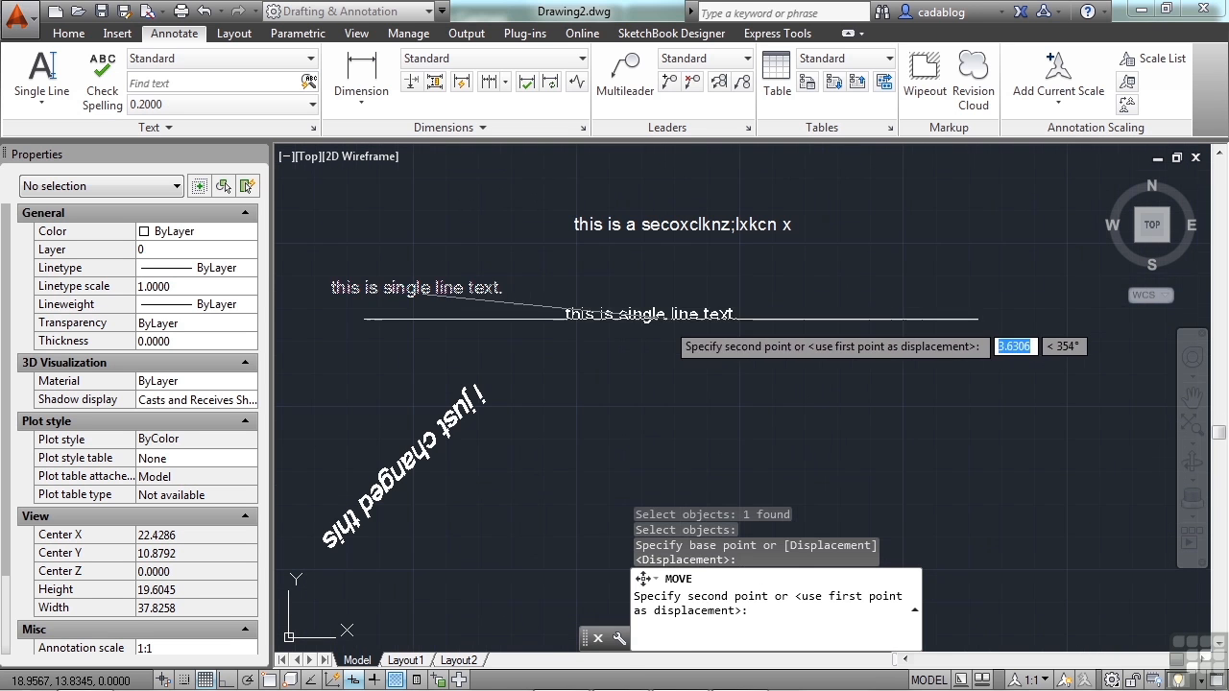
click(682, 281)
Move the angled text up and to the right, just below the two horizontal text lines
key(Return)
click(473, 418)
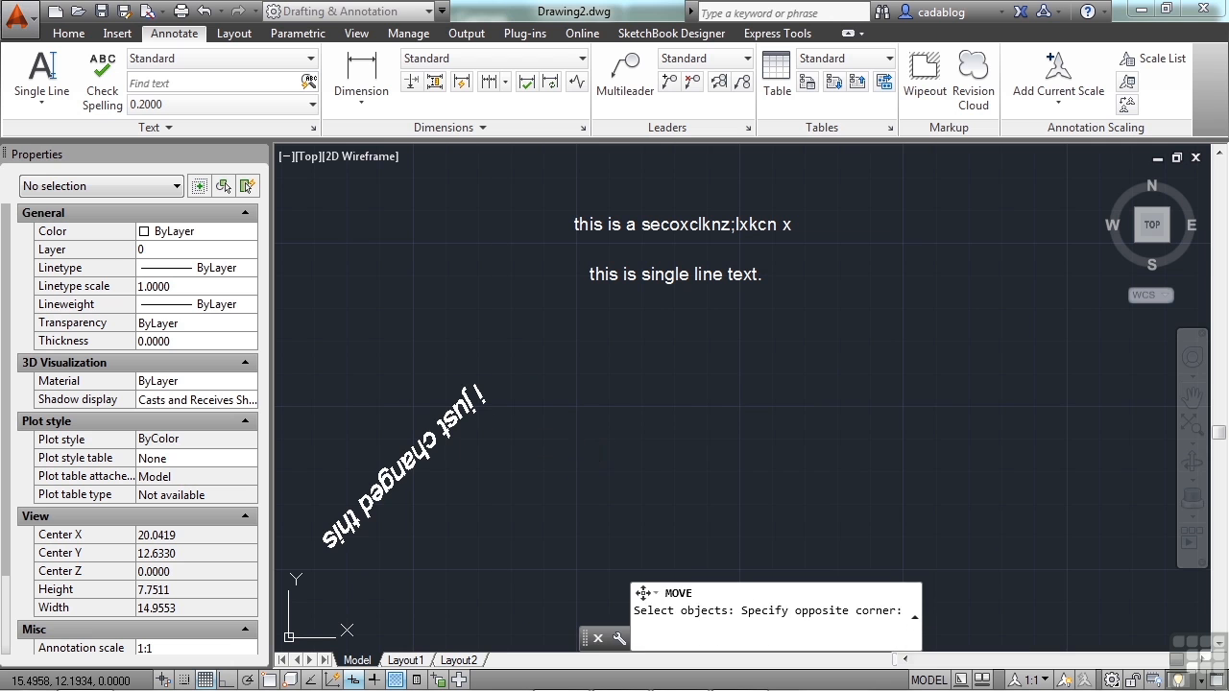
click(460, 417)
click(406, 458)
key(Return)
click(423, 468)
click(738, 361)
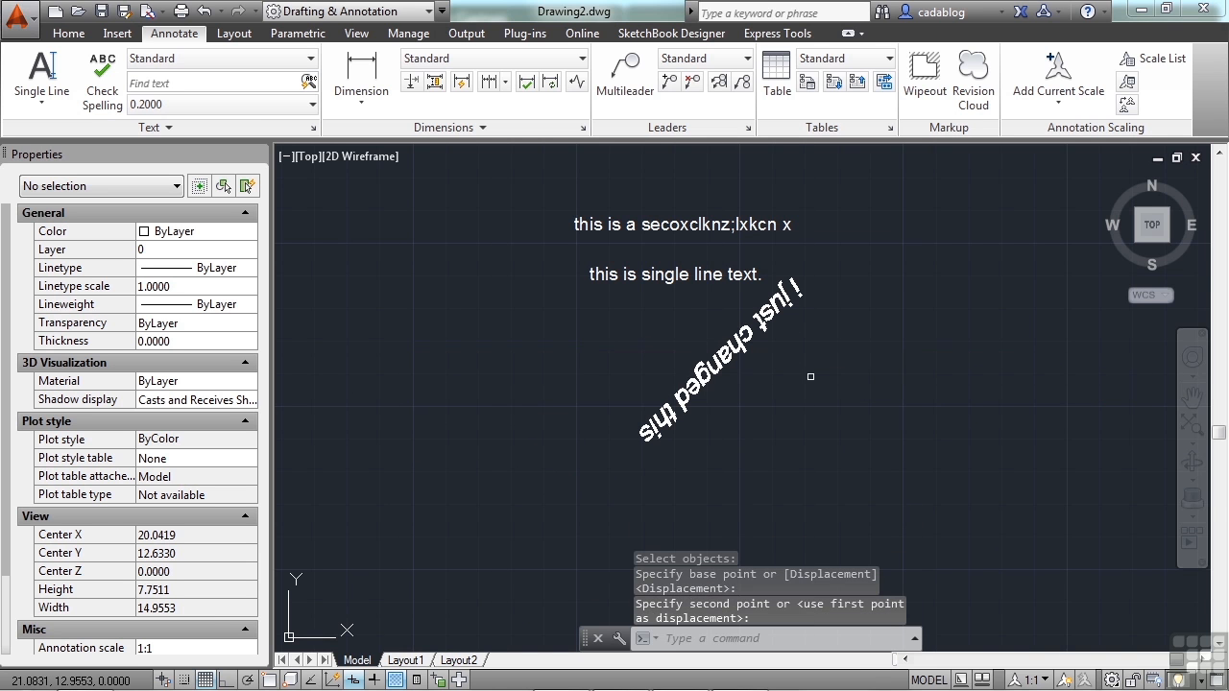